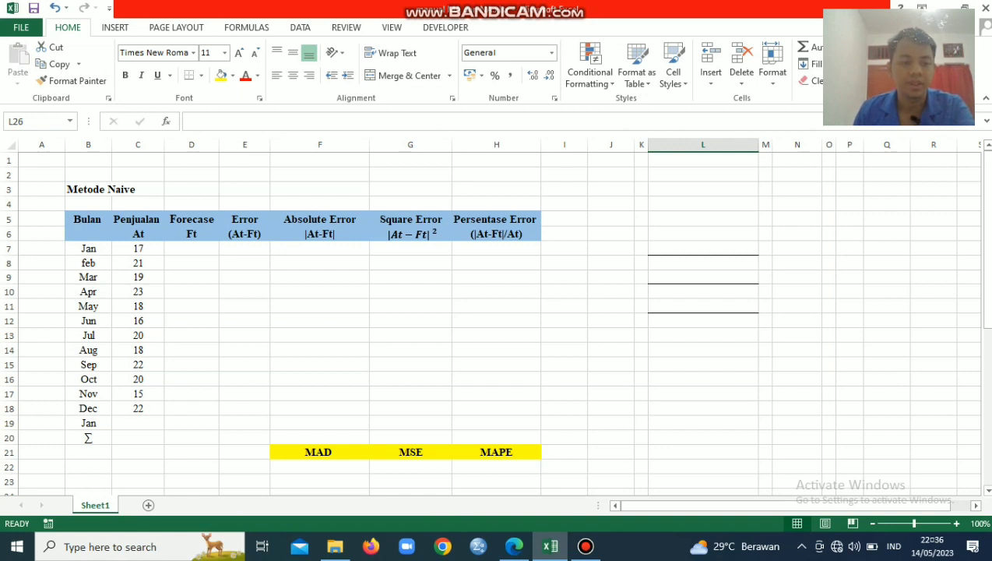
Enter the February forecast in D8 as a reference to January's sales, =C7
click(192, 264)
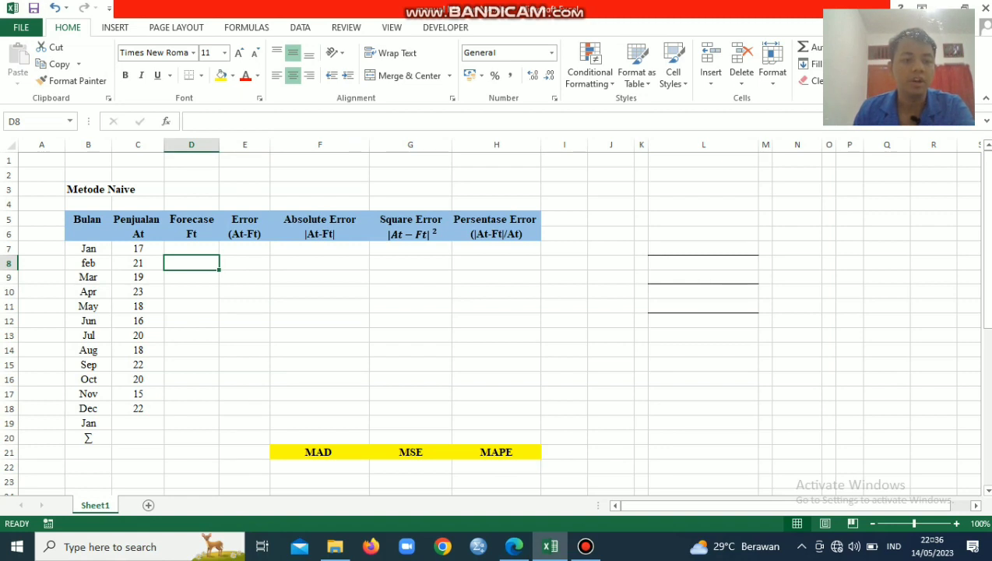
click(191, 249)
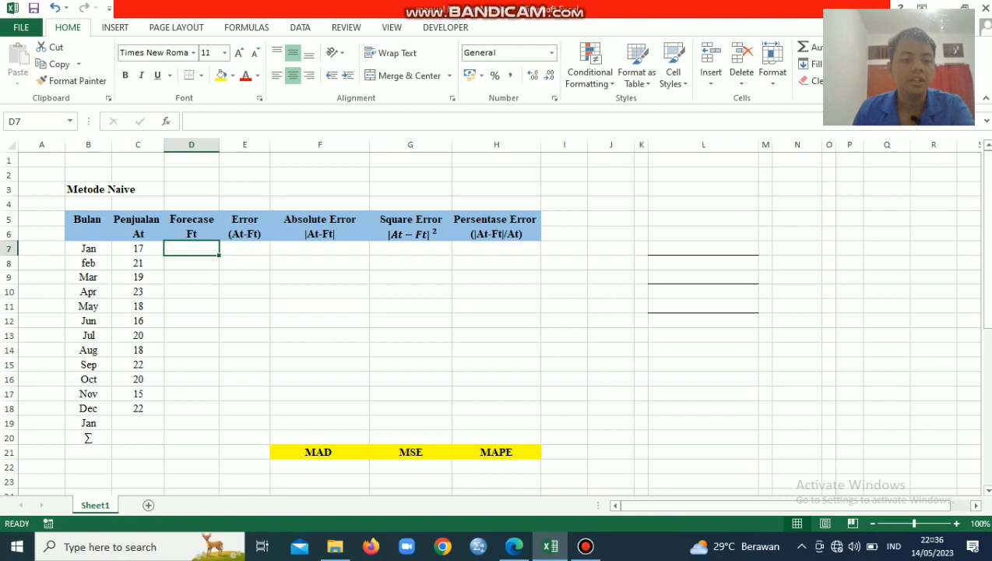
click(192, 263)
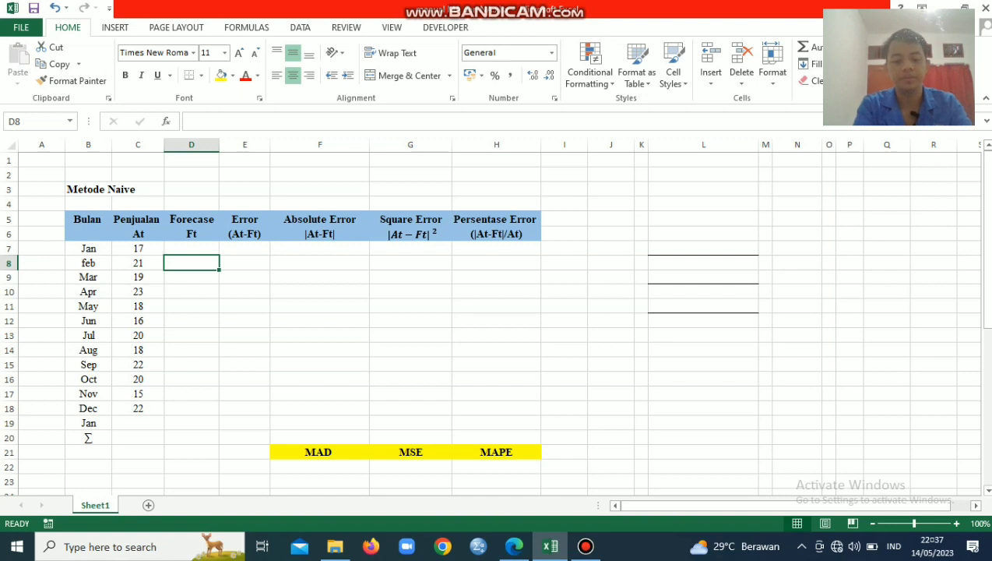
text(=)
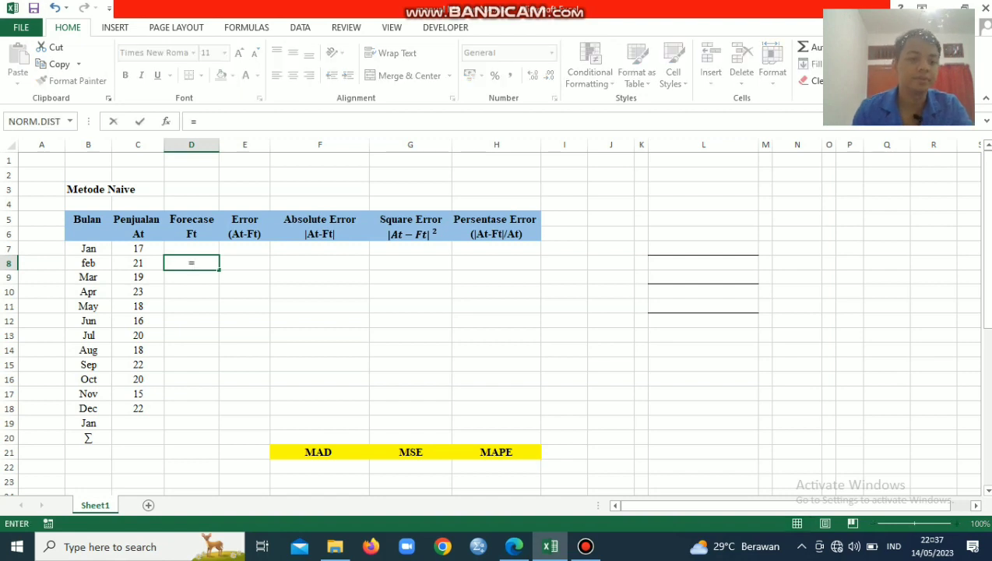
click(138, 249)
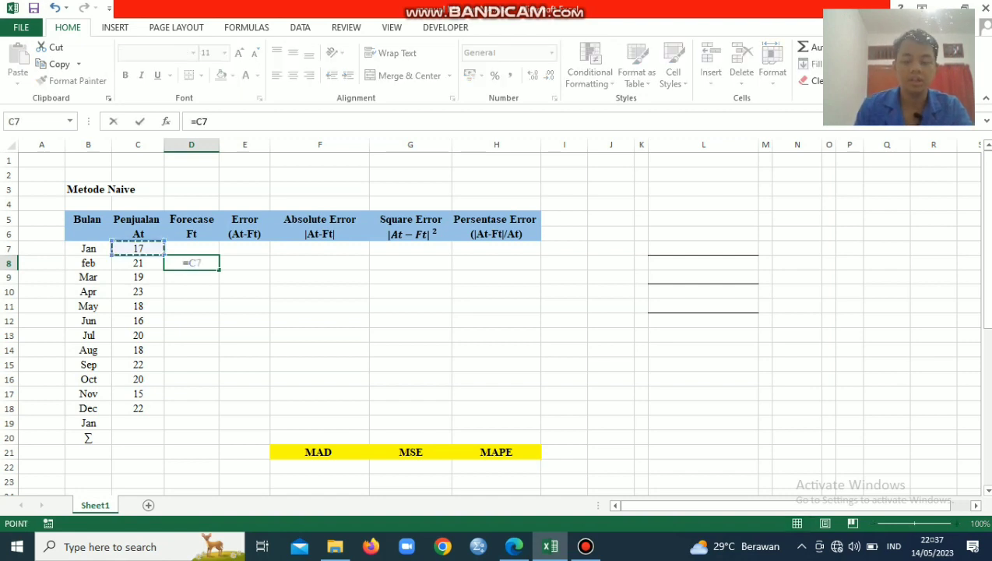
key(Return)
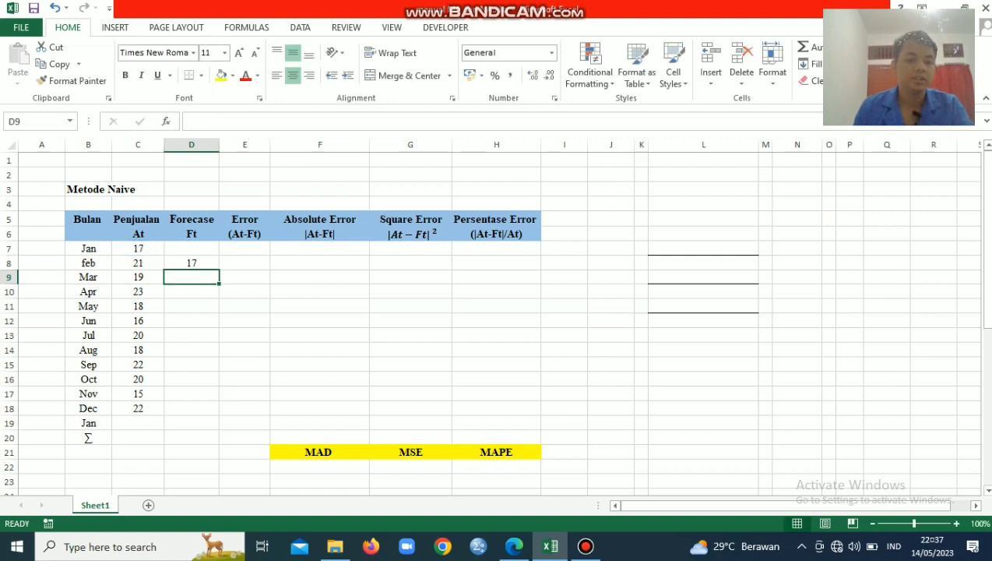
Fill the forecast formula from D8 down to the final January row, D19
click(192, 263)
drag(219, 269, 219, 424)
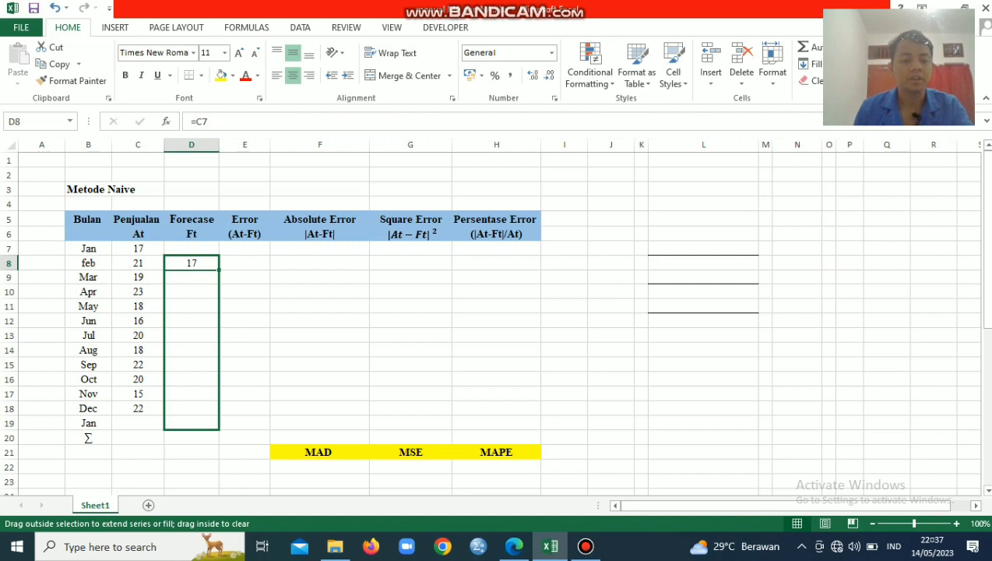
drag(218, 425, 218, 424)
click(191, 438)
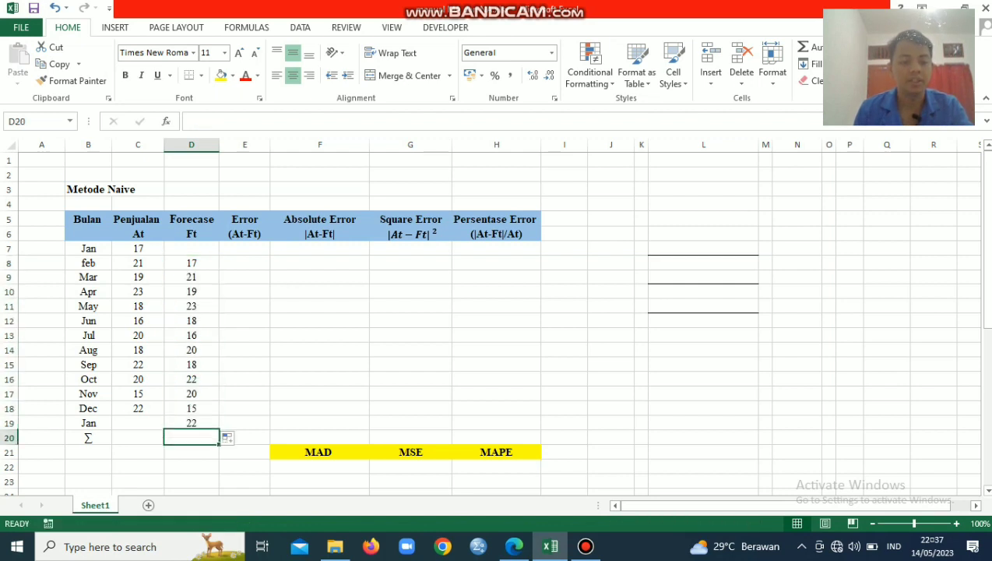
click(191, 423)
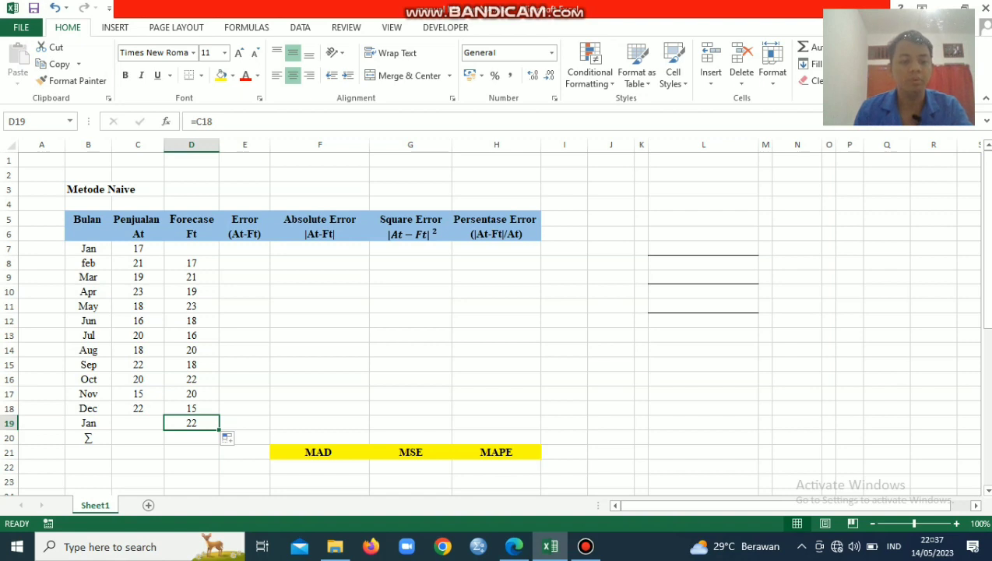
Calculate the February error in E8 with =C8-D8 and fill the formula down to December in E18
click(244, 394)
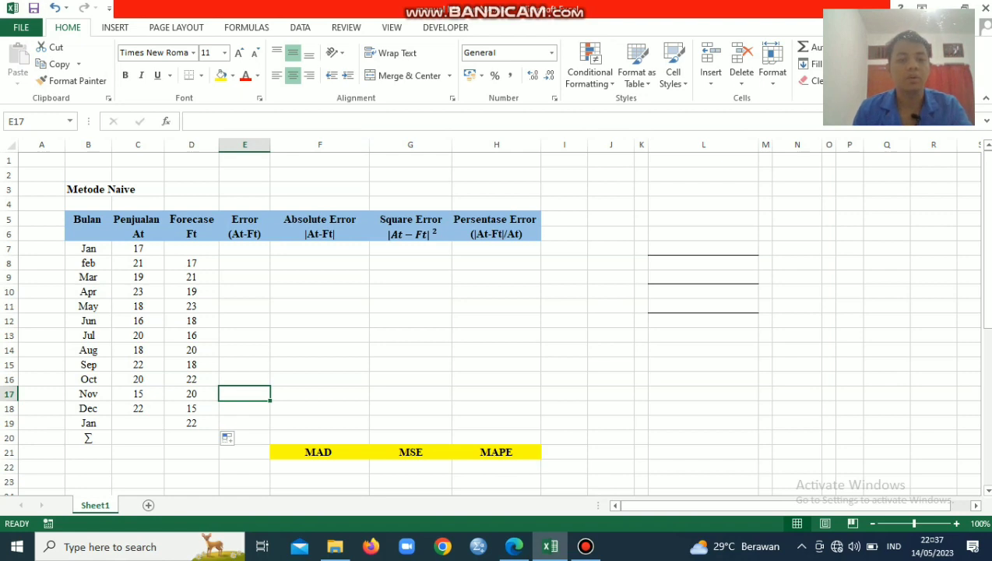
key(Up)
key(Up)
key(Up)
key(Up)
key(Up)
key(Up)
key(Up)
key(Up)
key(Up)
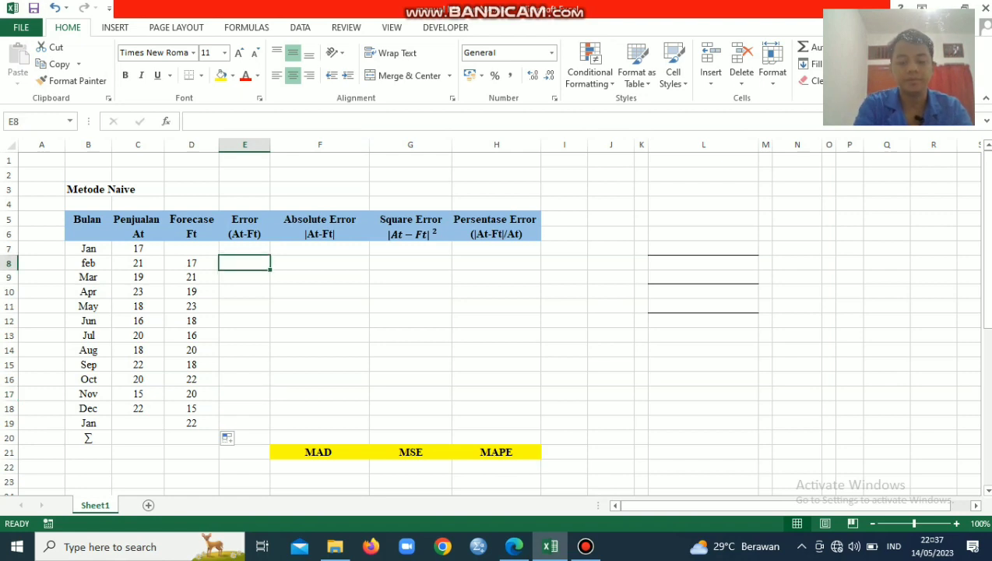
text(=)
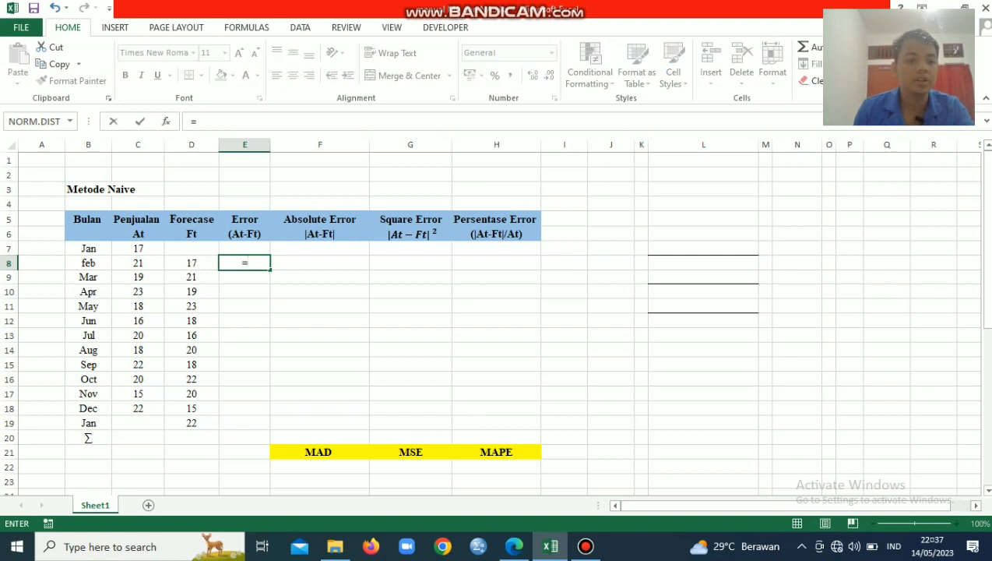
key(Left)
key(Left)
text(-)
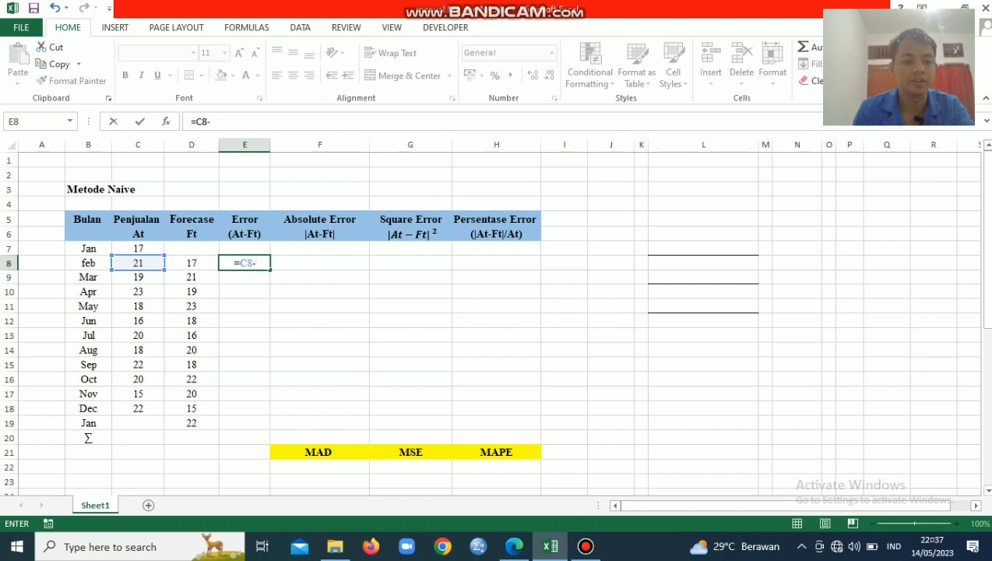
key(Left)
key(Return)
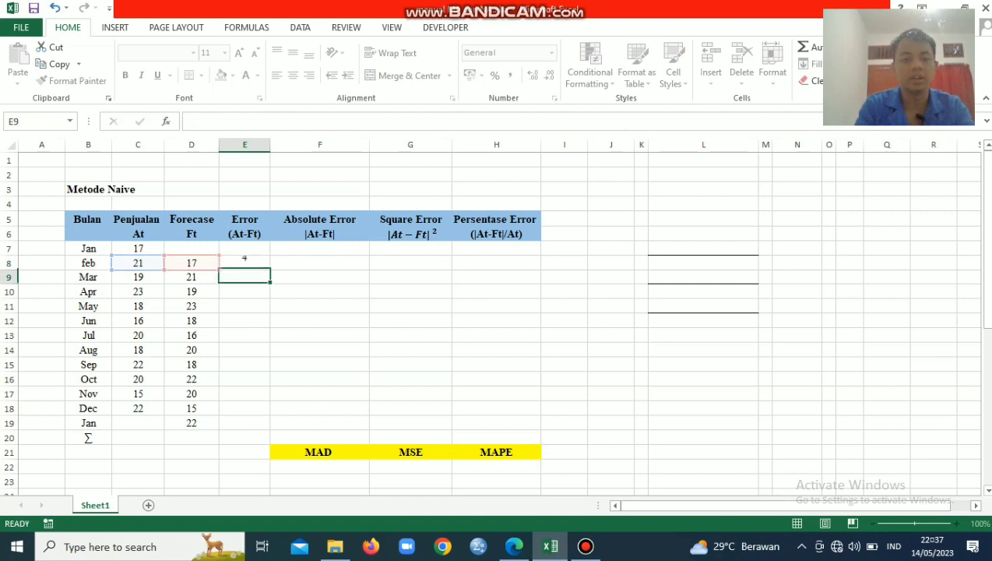
click(244, 263)
mouse_move(270, 269)
mouse_down()
mouse_move(270, 427)
mouse_move(270, 411)
mouse_up()
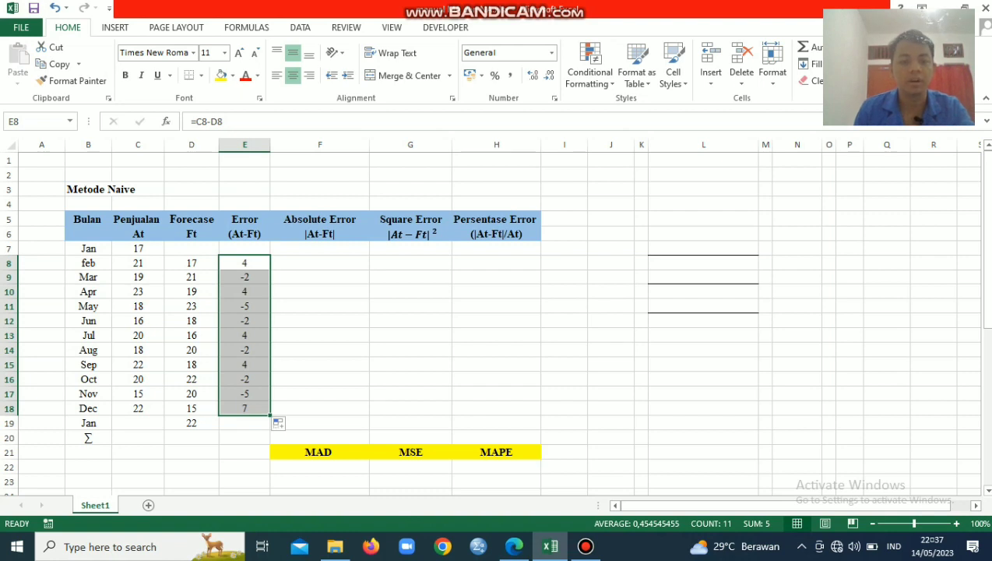
Calculate the absolute error in F8 with =ABS(E8) and fill the formula down to F18
click(320, 263)
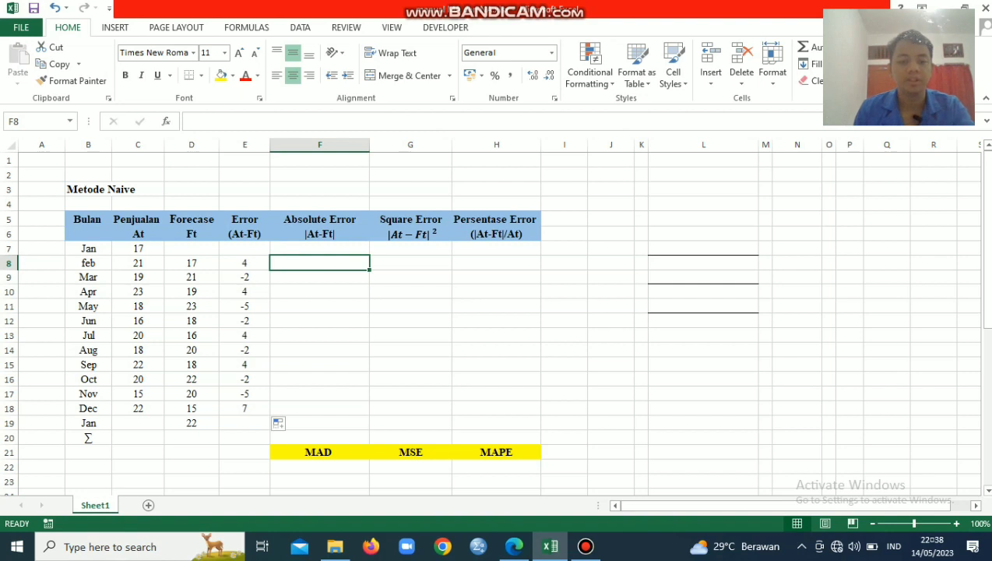
text(=)
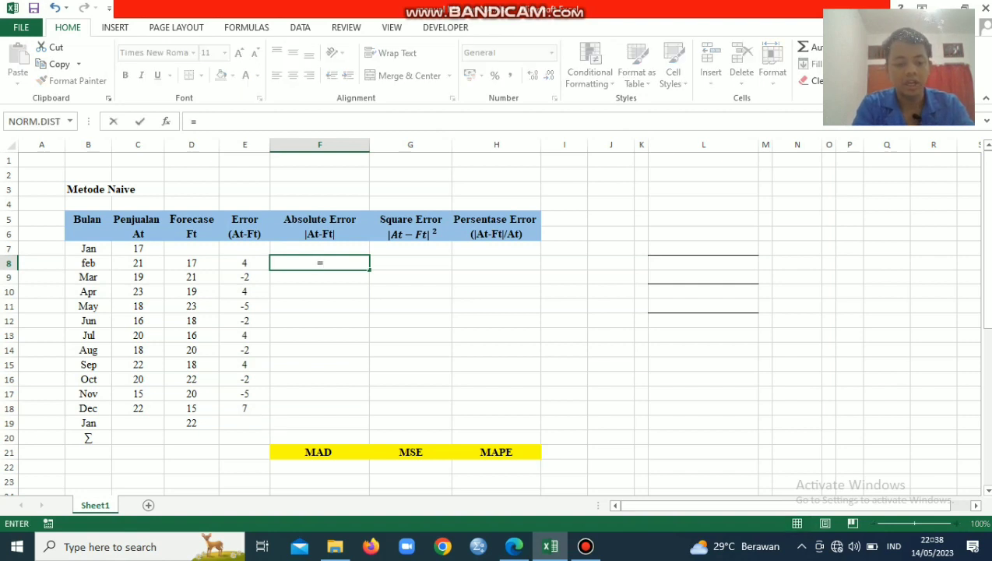
text(Abs()
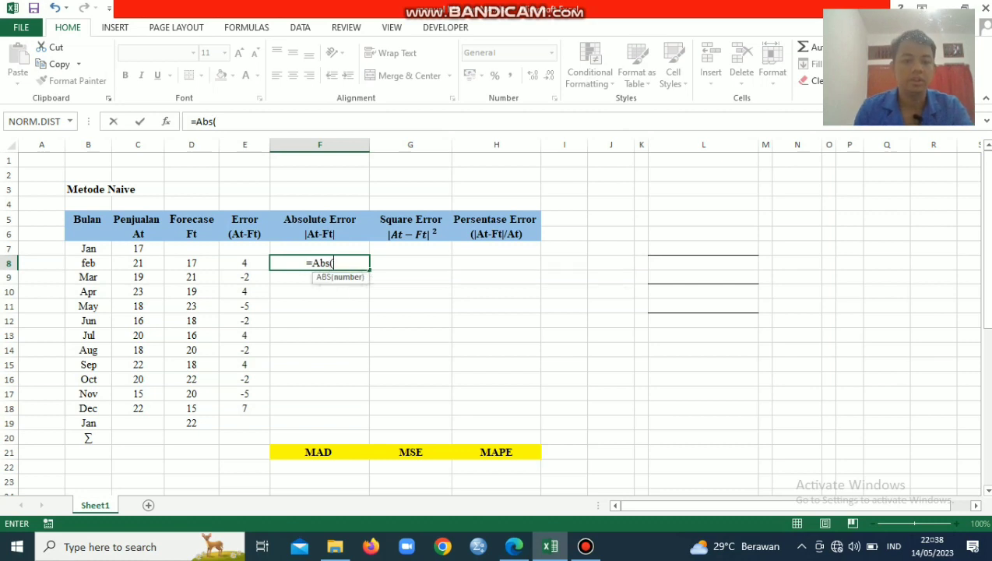
key(Left)
text())
key(Return)
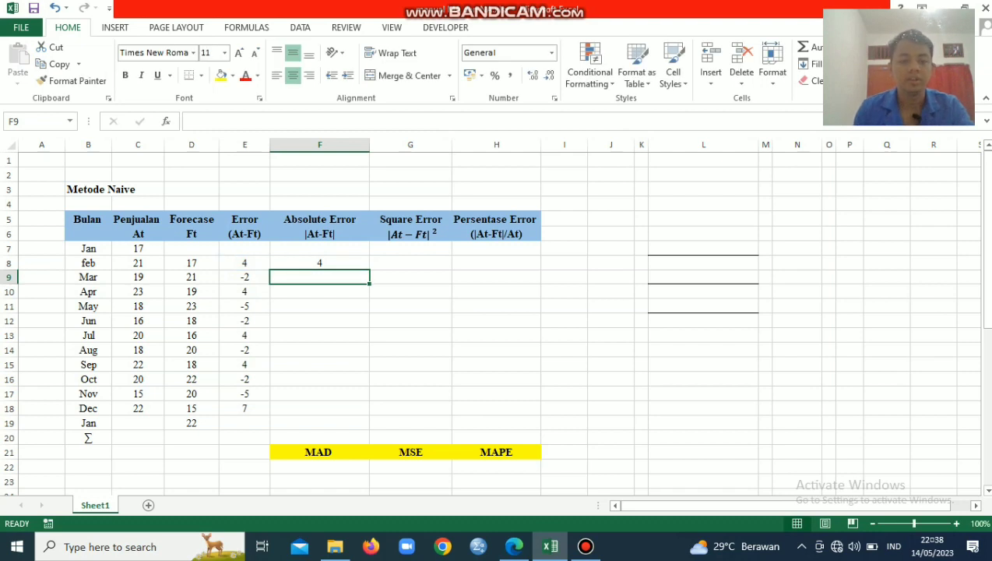
key(Up)
drag(369, 270, 369, 414)
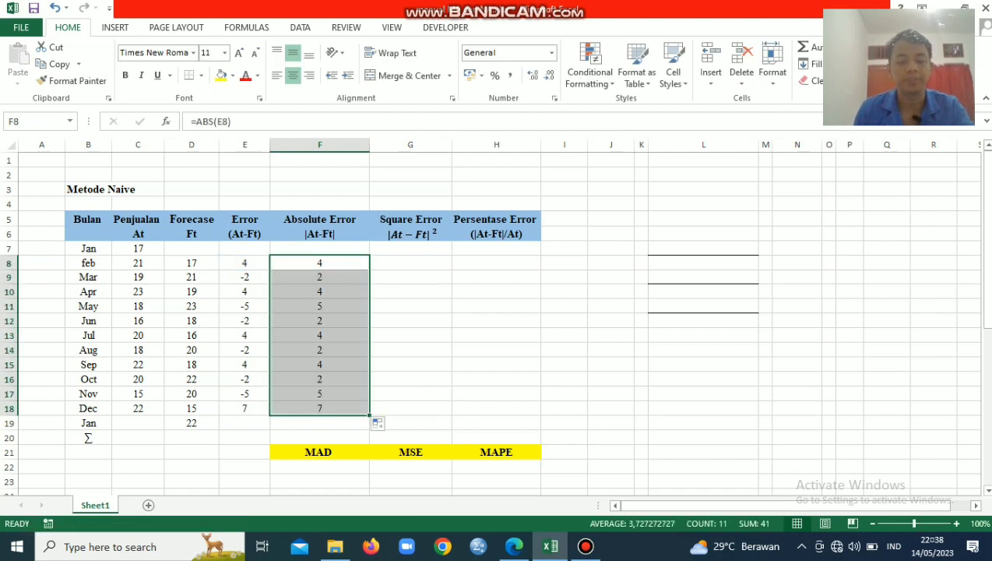
Calculate the square error in G8 with =F8^2 and fill the formula down to G18
click(411, 263)
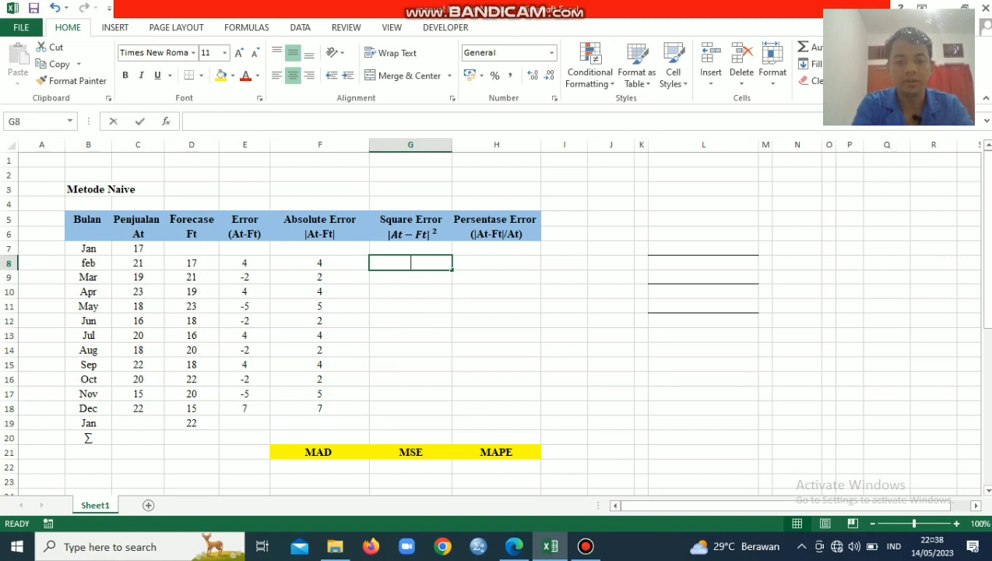
text(=)
key(Left)
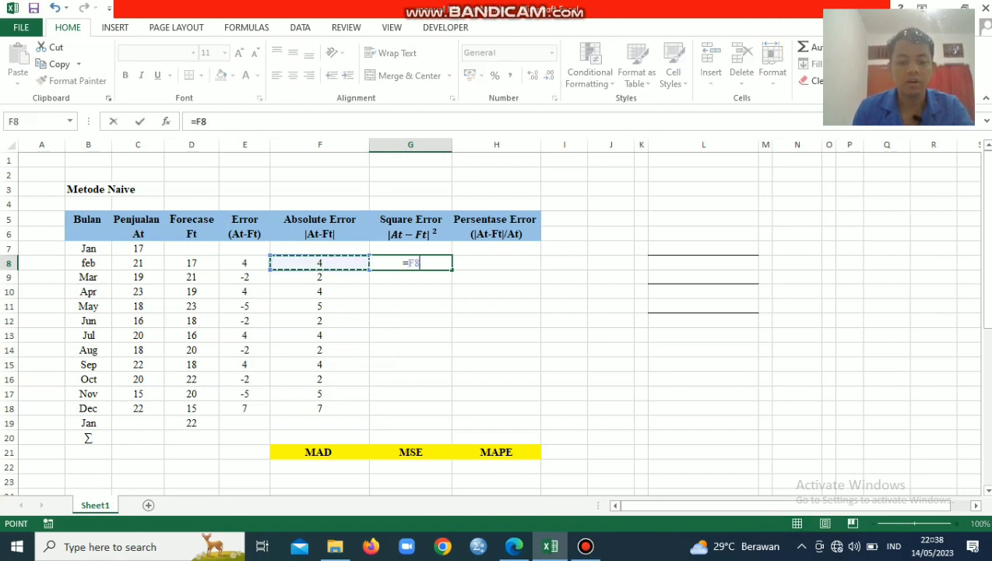
text(^2)
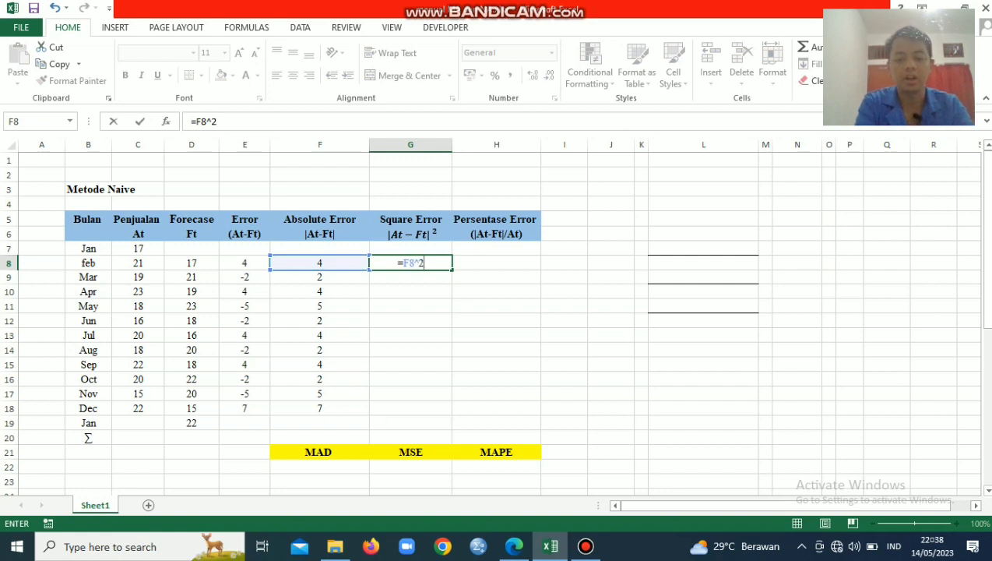
key(Return)
click(411, 263)
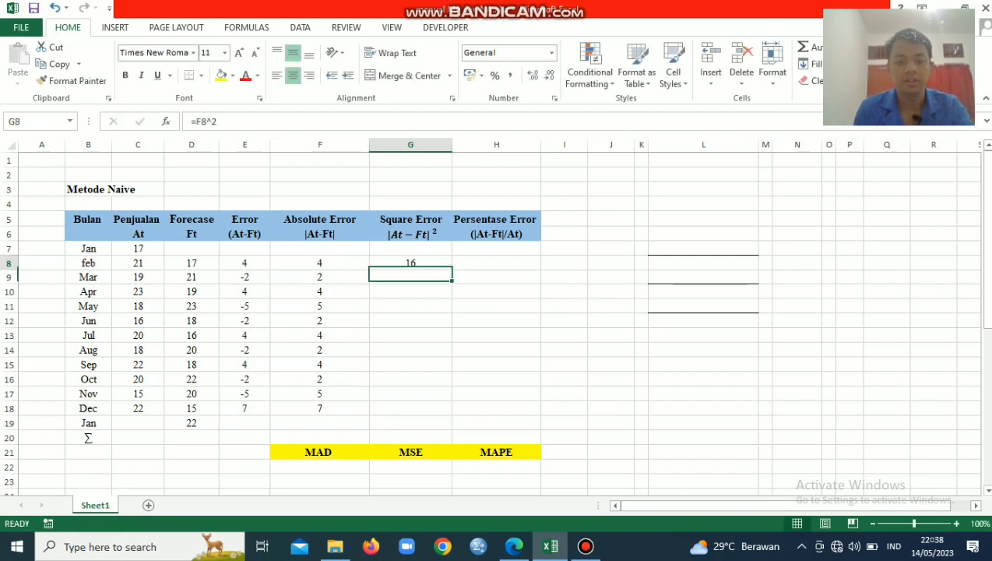
drag(452, 269, 452, 413)
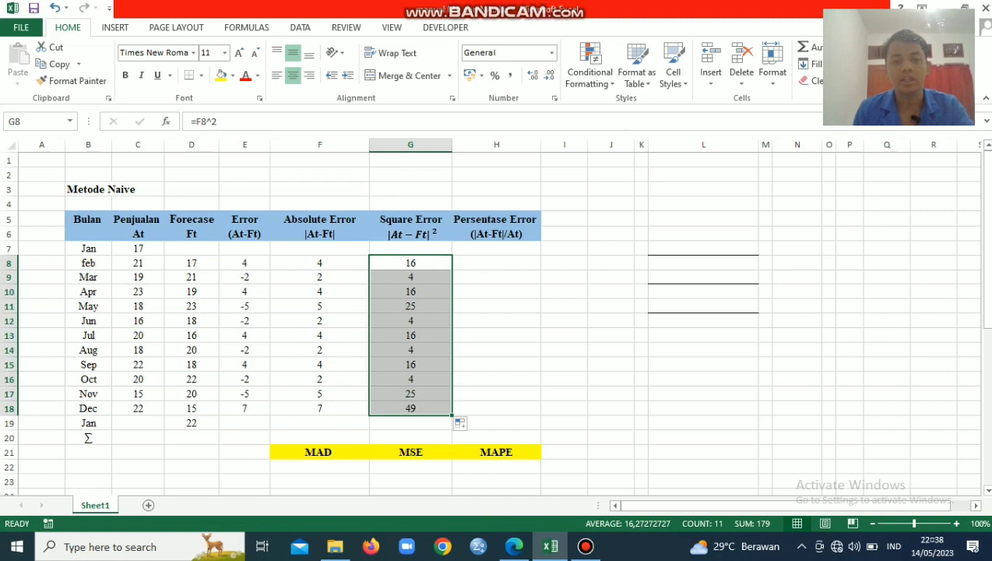
Calculate the percentage error in H8 with =F8/C8 and fill the formula down to H18
click(496, 263)
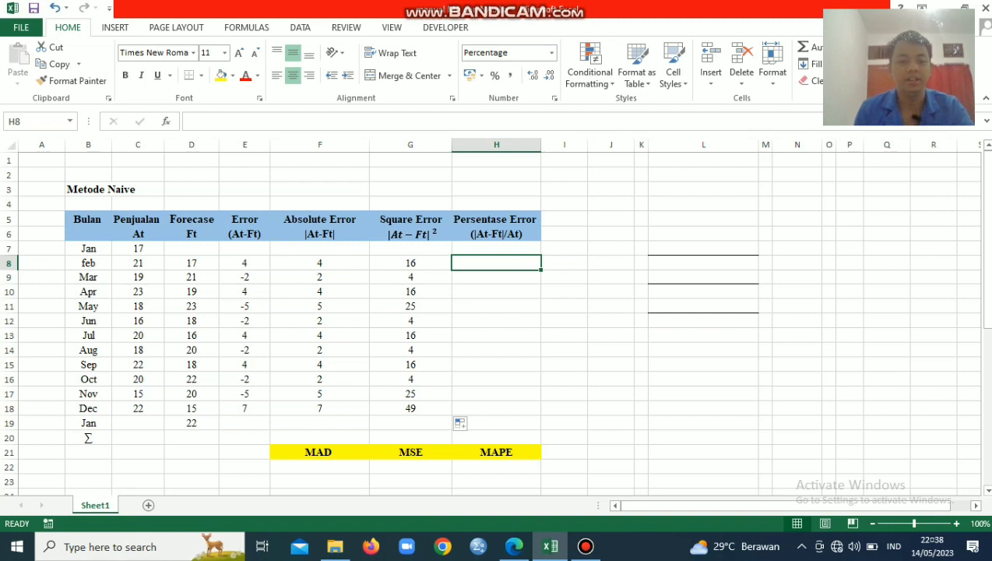
text(=)
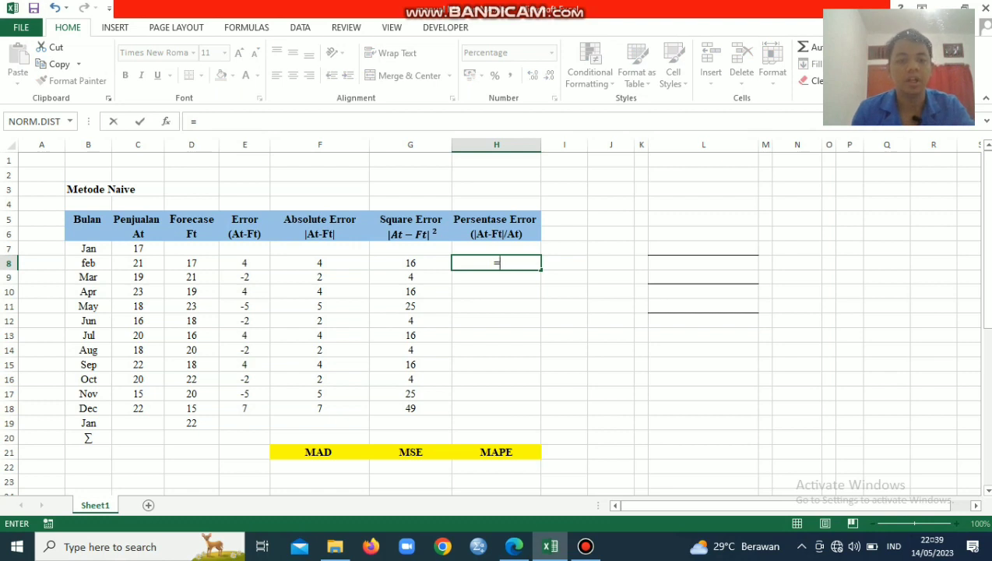
key(Left)
key(Left)
text(/)
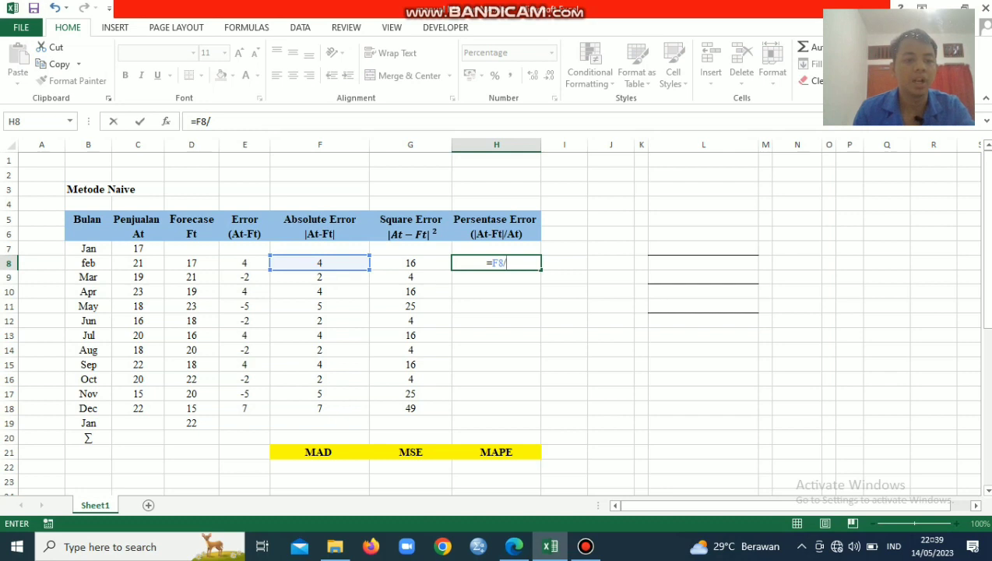
click(138, 263)
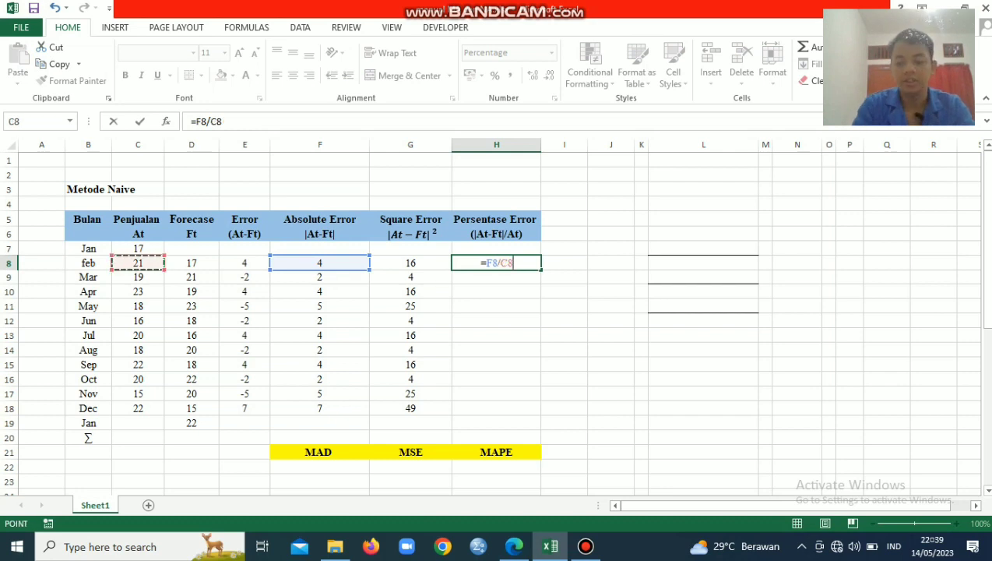
key(Return)
click(496, 263)
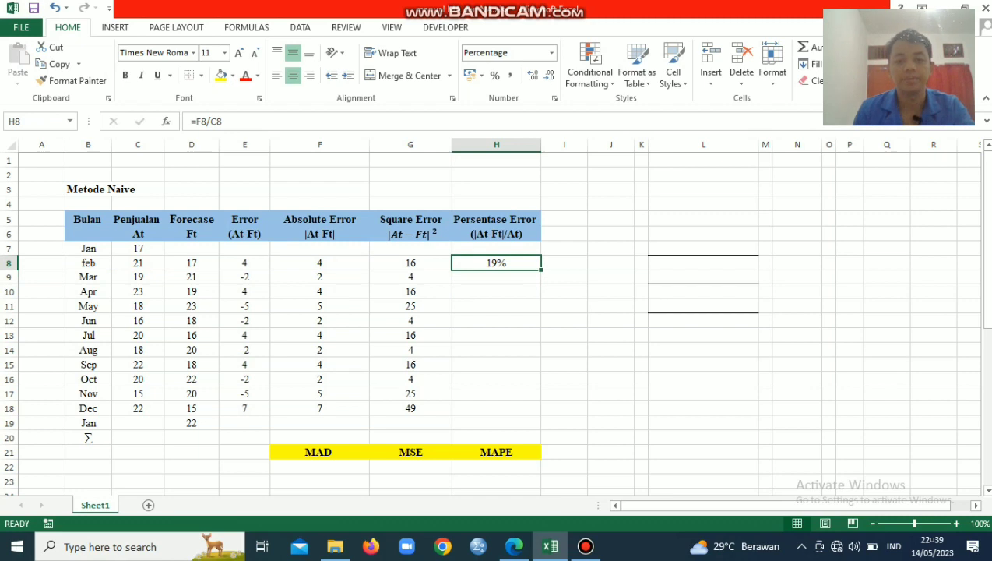
drag(542, 269, 538, 413)
click(611, 350)
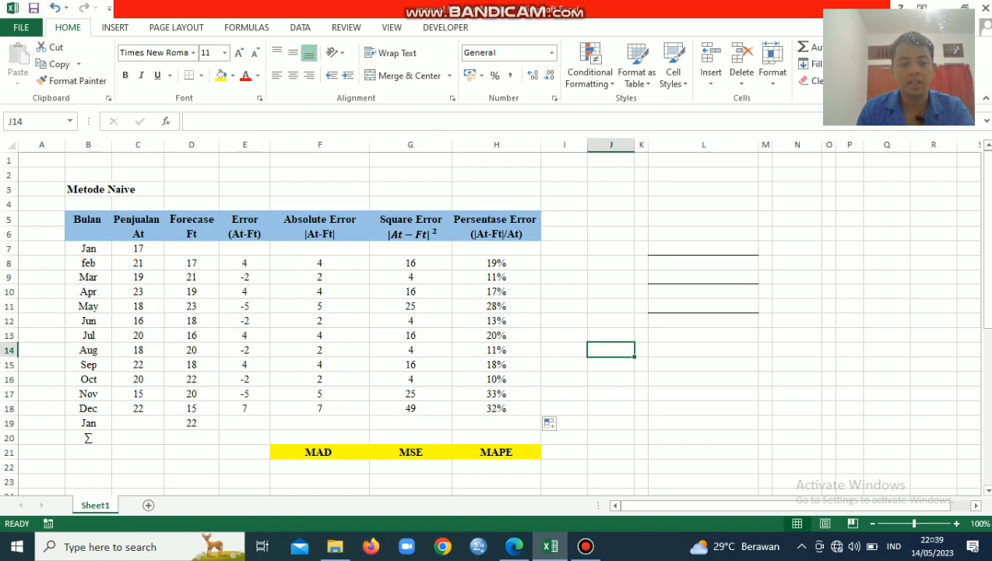
Calculate the MAD in F20 of the naive-method table with =AVERAGE(F8:F18)
click(319, 438)
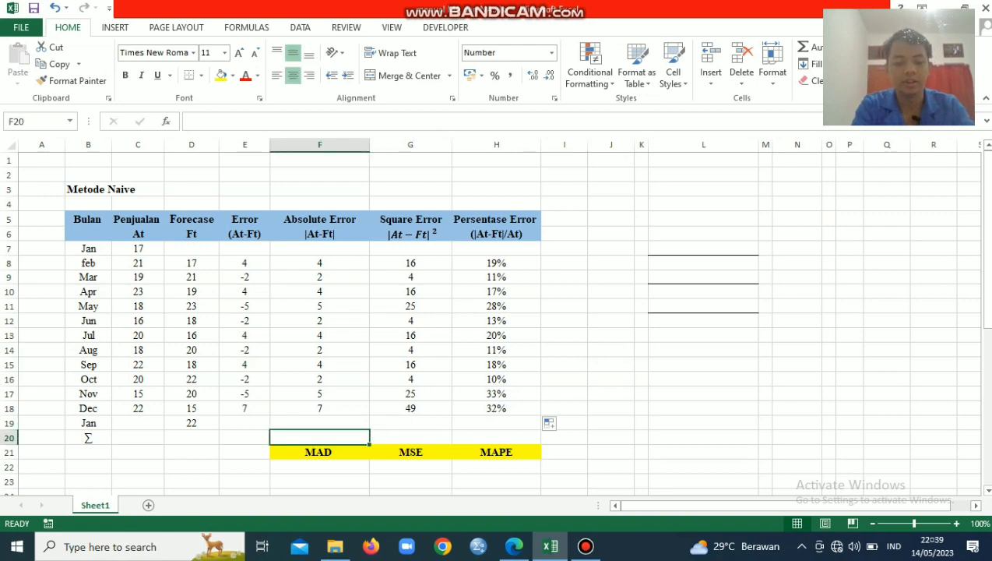
text(=)
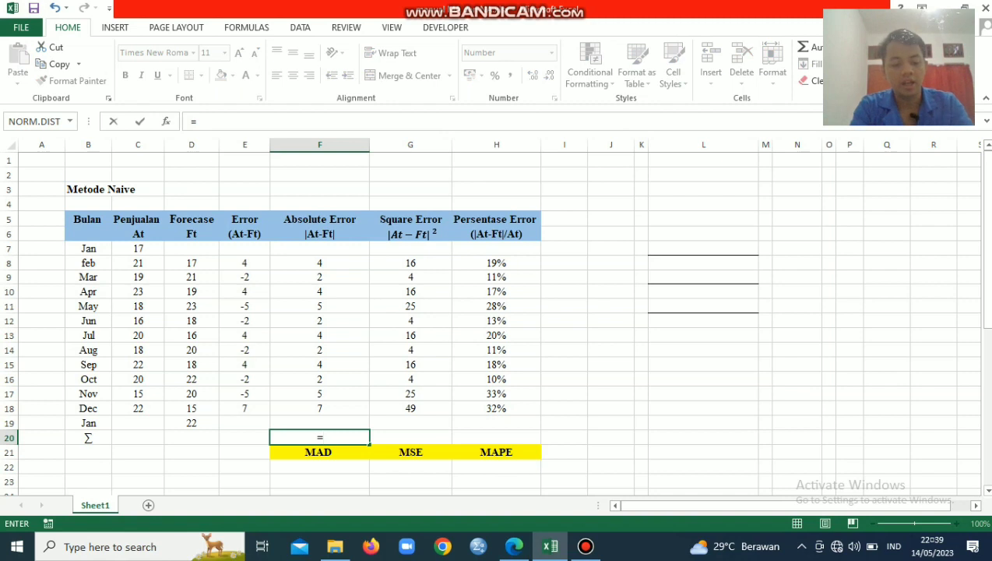
text(average)
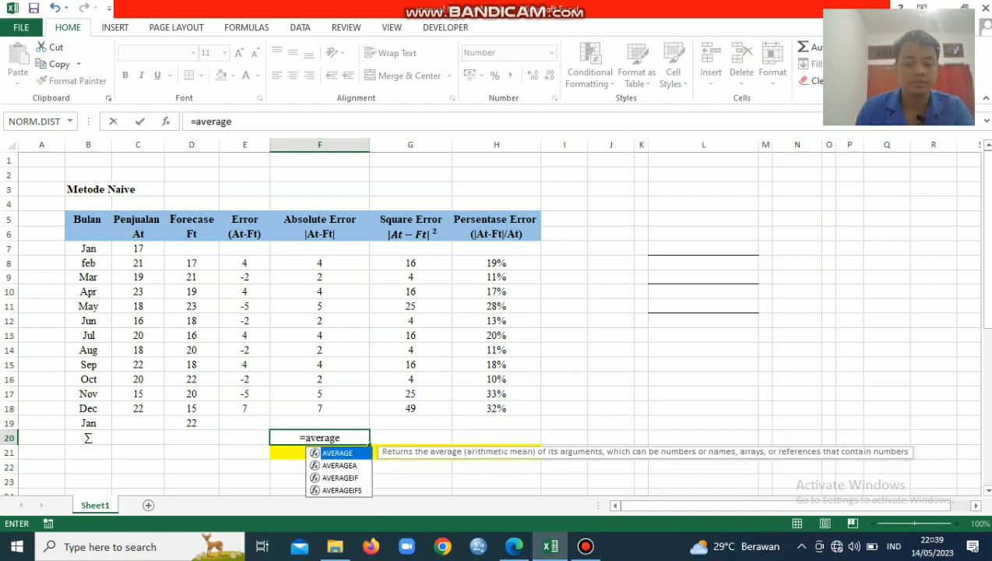
text(()
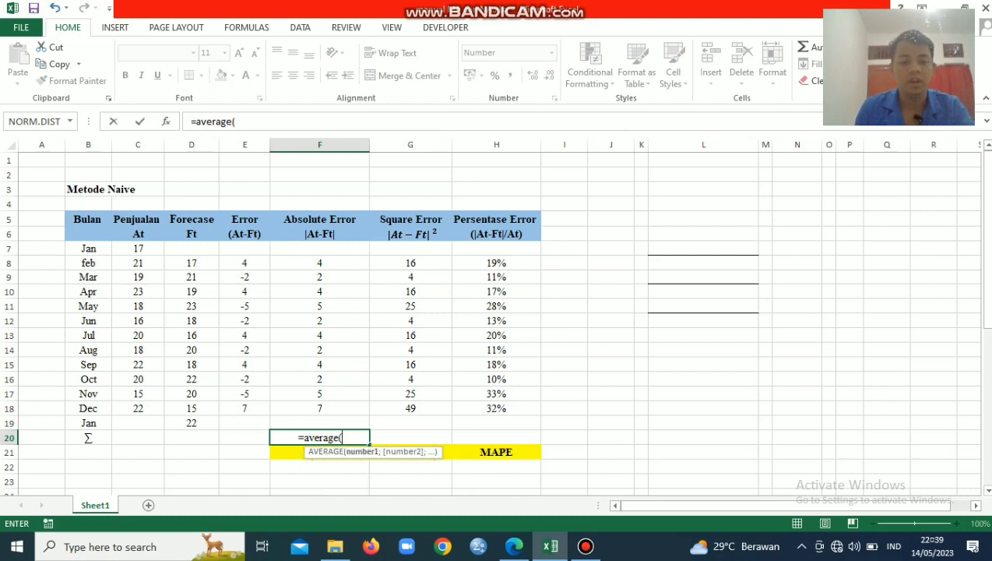
click(319, 263)
drag(319, 264, 319, 380)
drag(319, 423, 320, 409)
text())
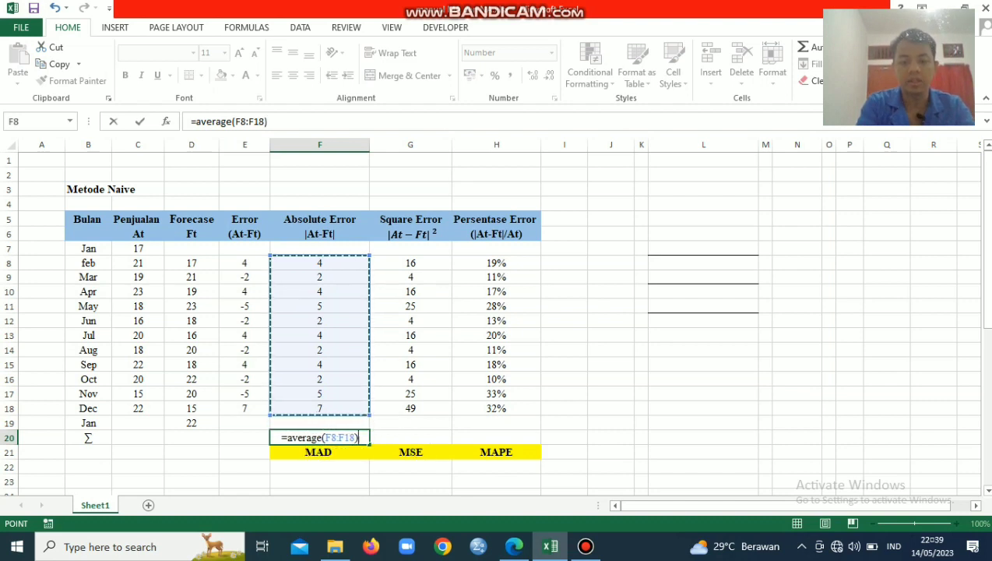
key(Return)
Fill the average formula from F20 across to H20 for the MSE and MAPE
click(320, 438)
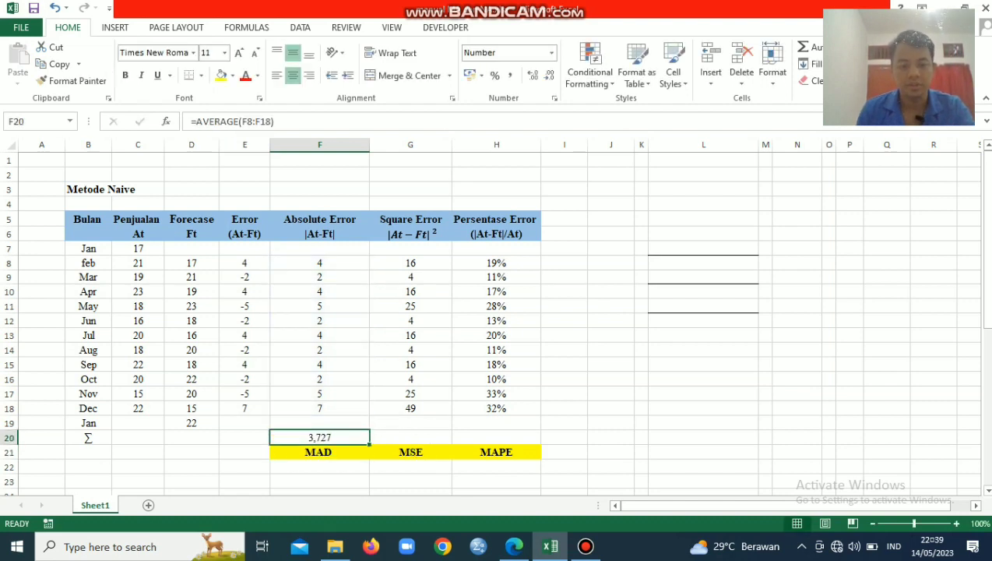
drag(369, 443, 537, 440)
click(610, 291)
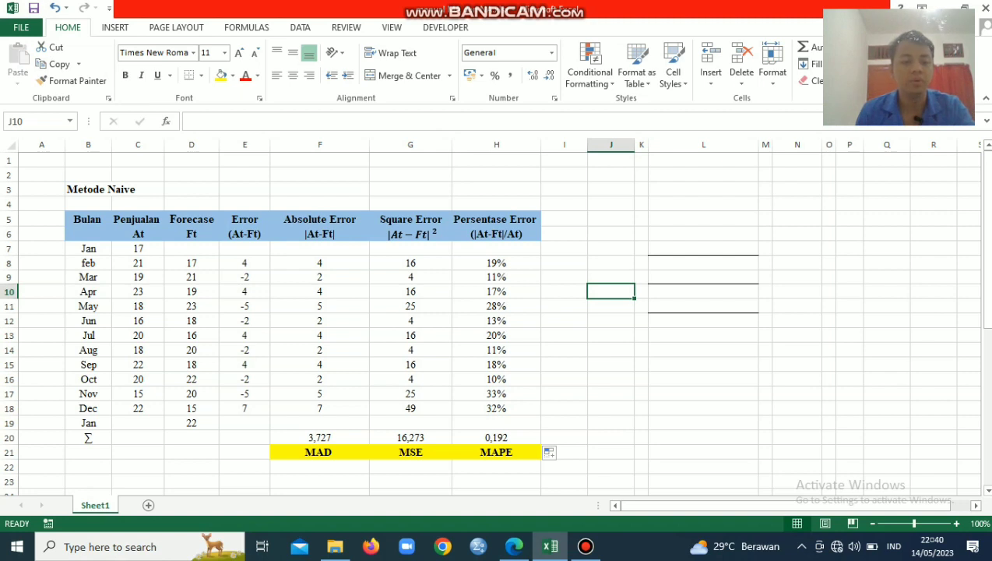
click(192, 423)
click(191, 452)
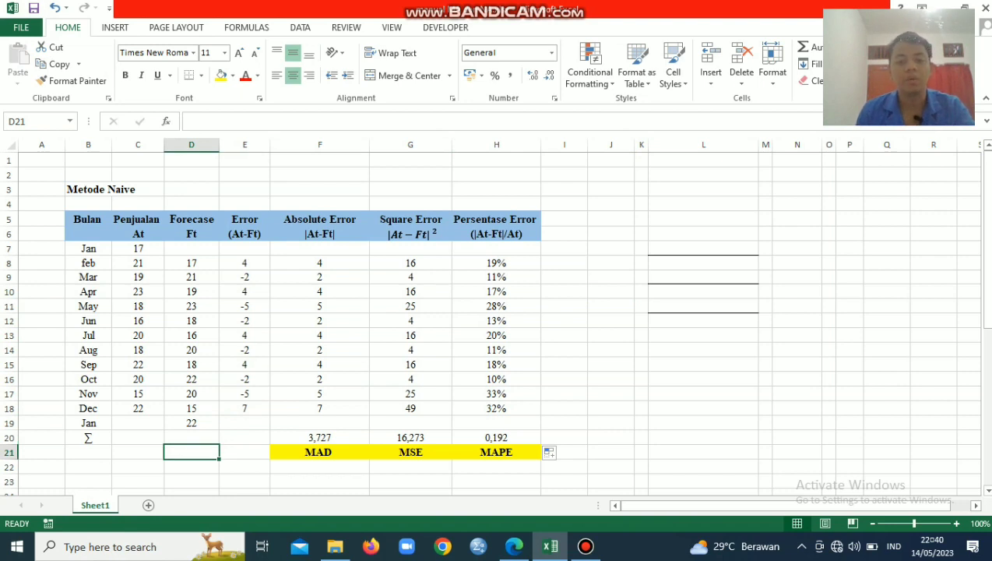
Calculate the April forecast in D32 of the 3-month Moving Average table with =SUM(C29:C31)/3
scroll(493, 318, down, 4)
scroll(494, 317, down, 4)
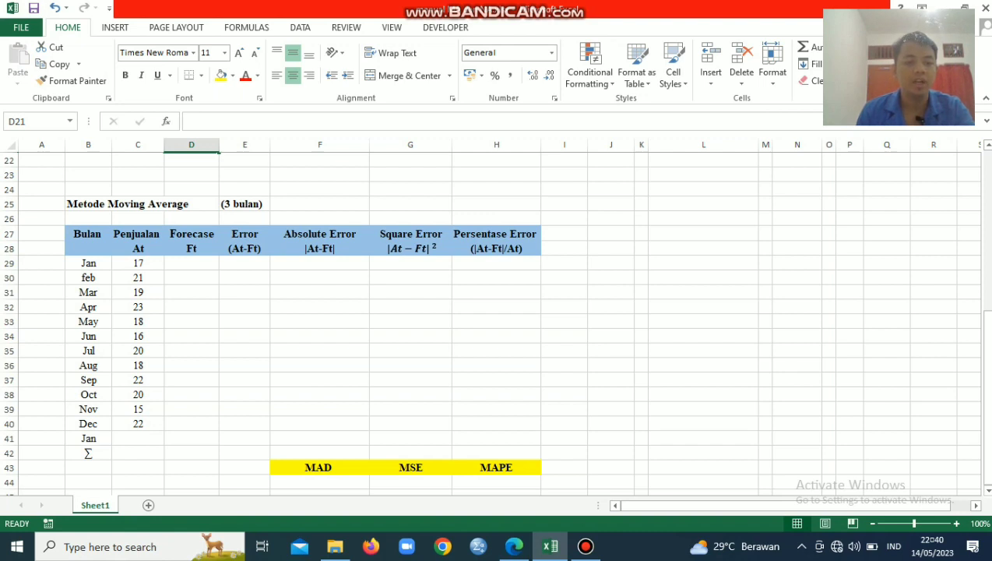
click(192, 307)
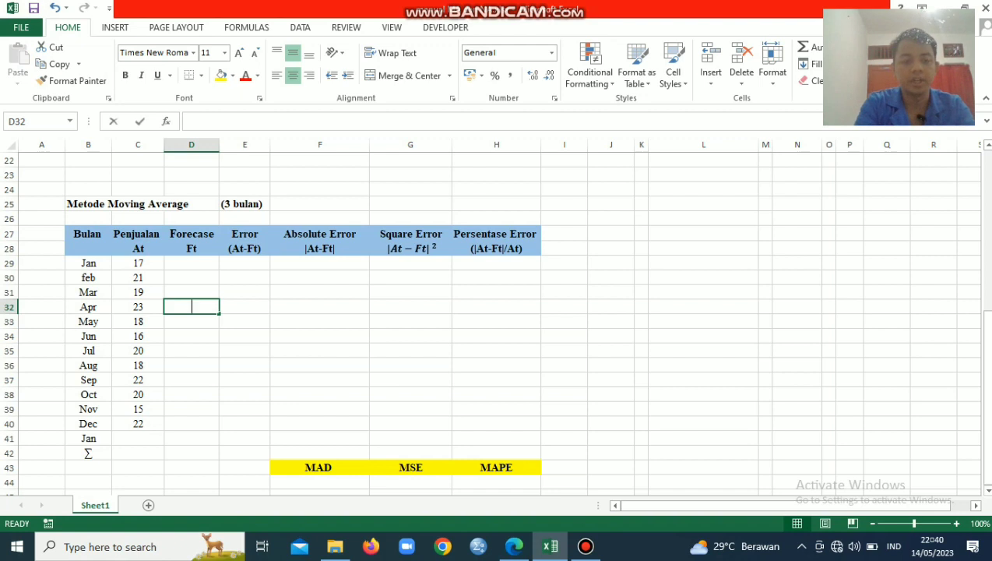
text(=)
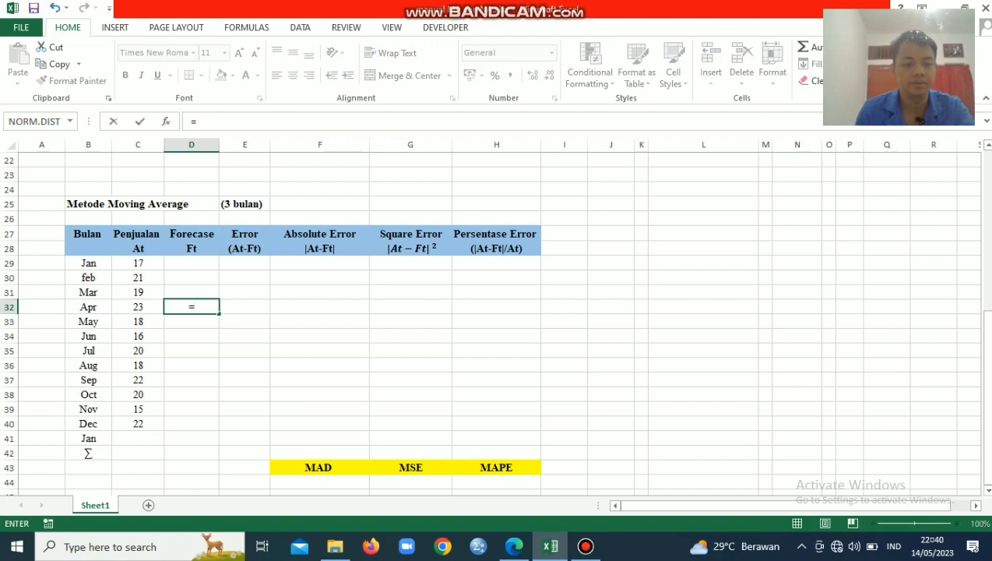
text(sum()
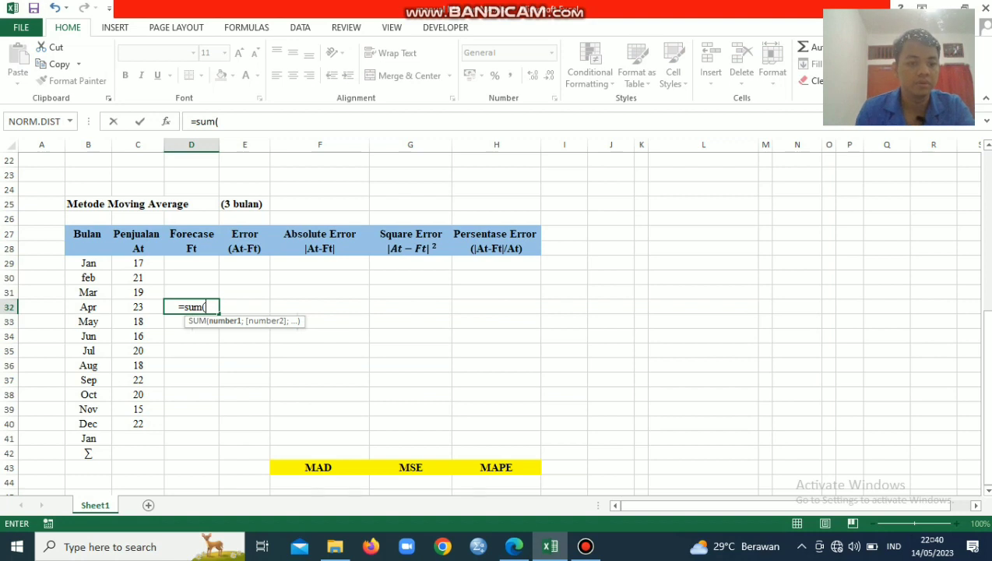
drag(138, 263, 138, 292)
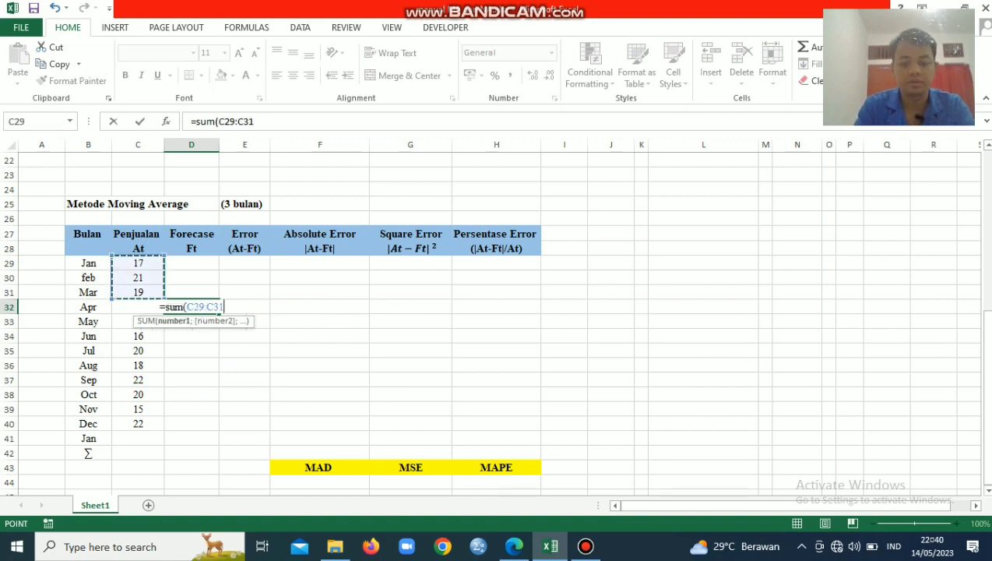
text()/3)
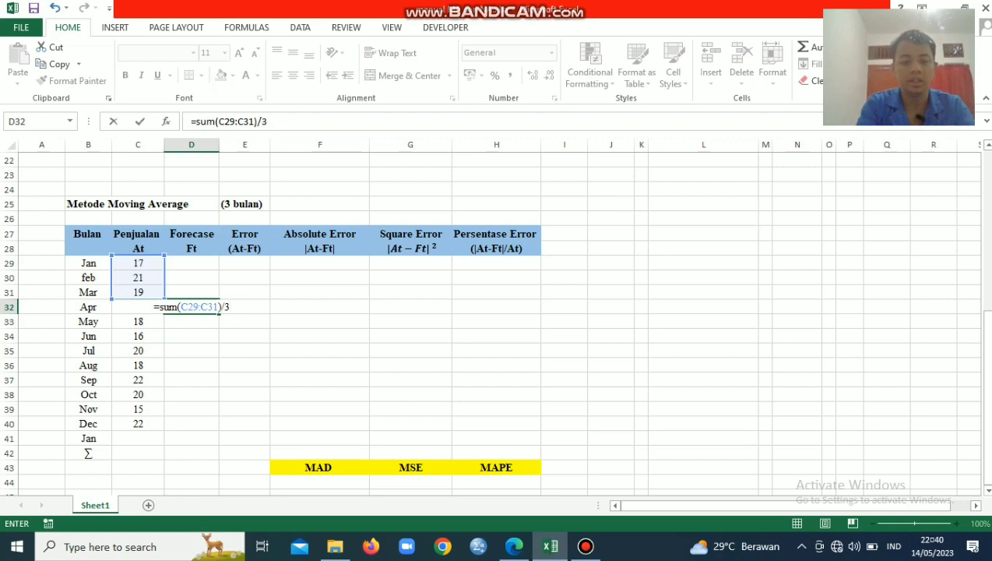
key(Return)
Fill the moving average forecast formula from D32 down to the final January row in D41
key(Up)
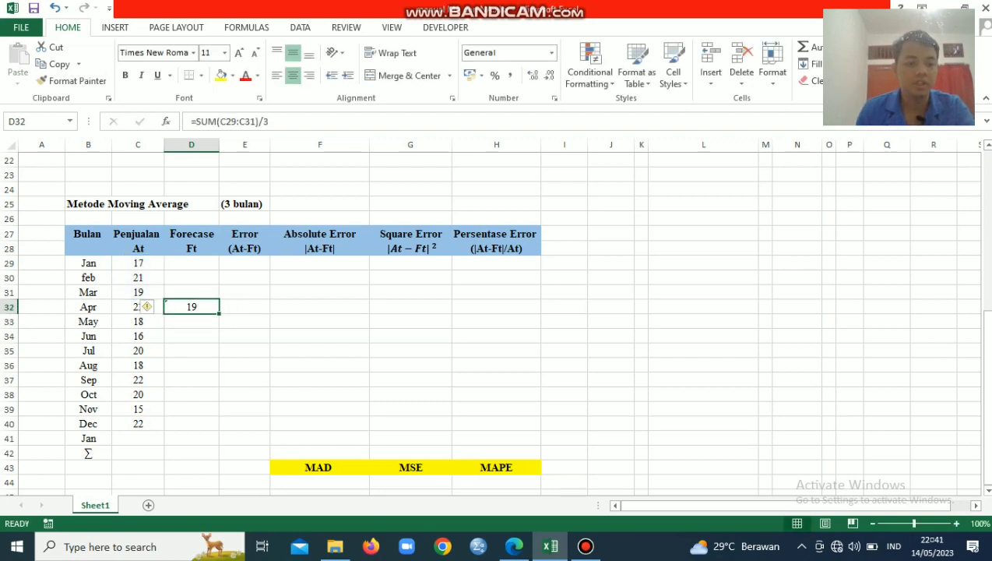
drag(219, 313, 220, 445)
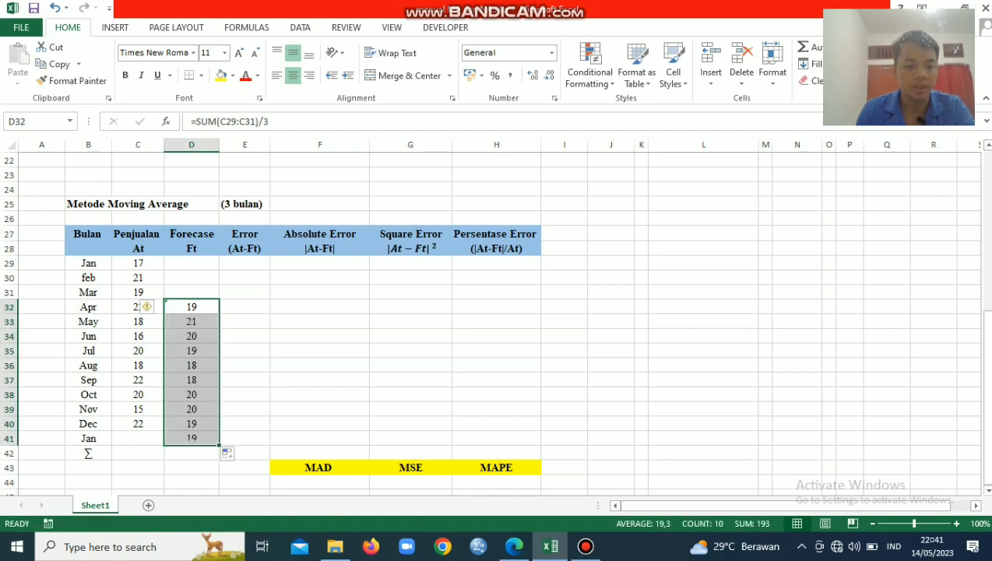
click(191, 453)
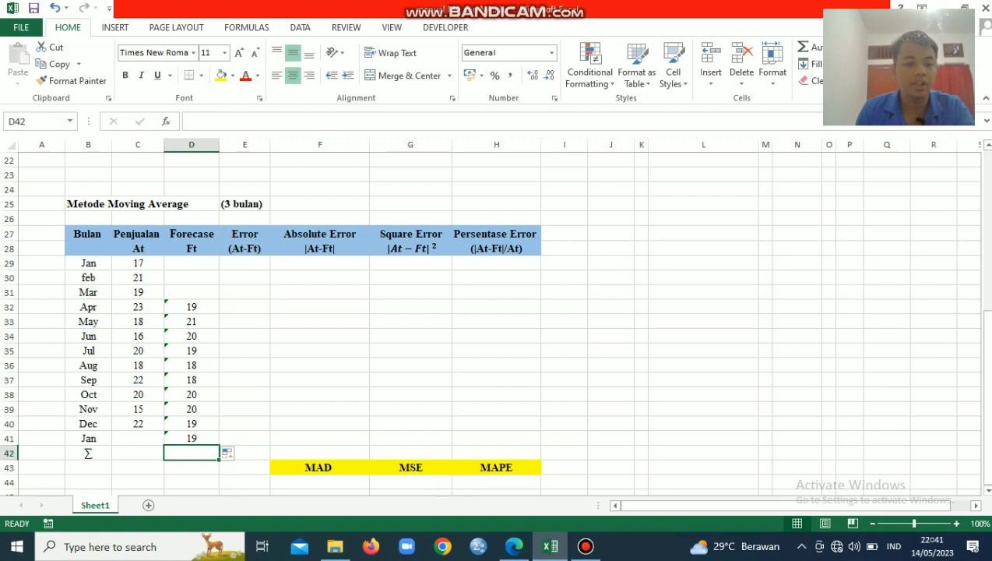
click(191, 438)
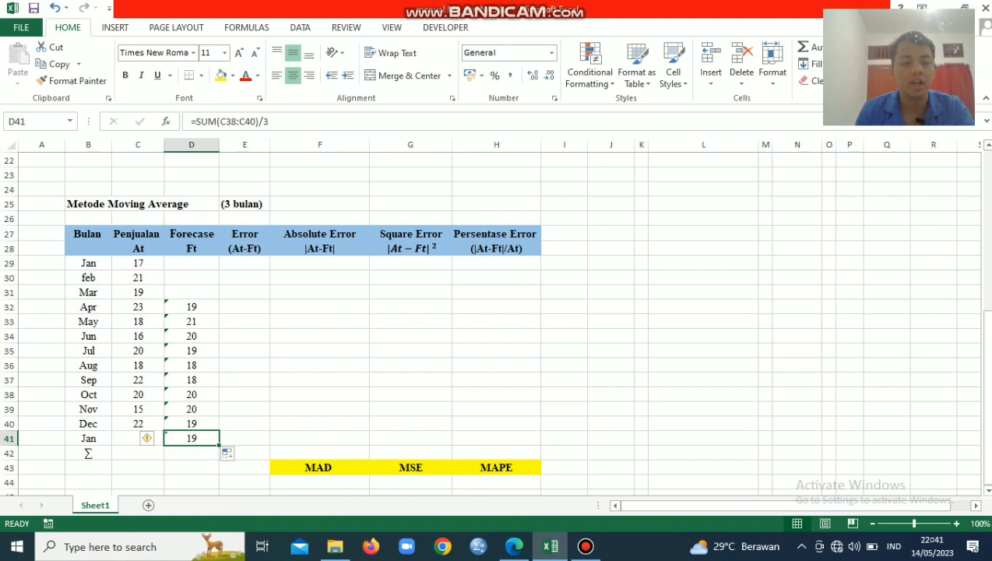
Calculate the April error in E32 with =C32-D32 and fill the formula down to E41
click(244, 307)
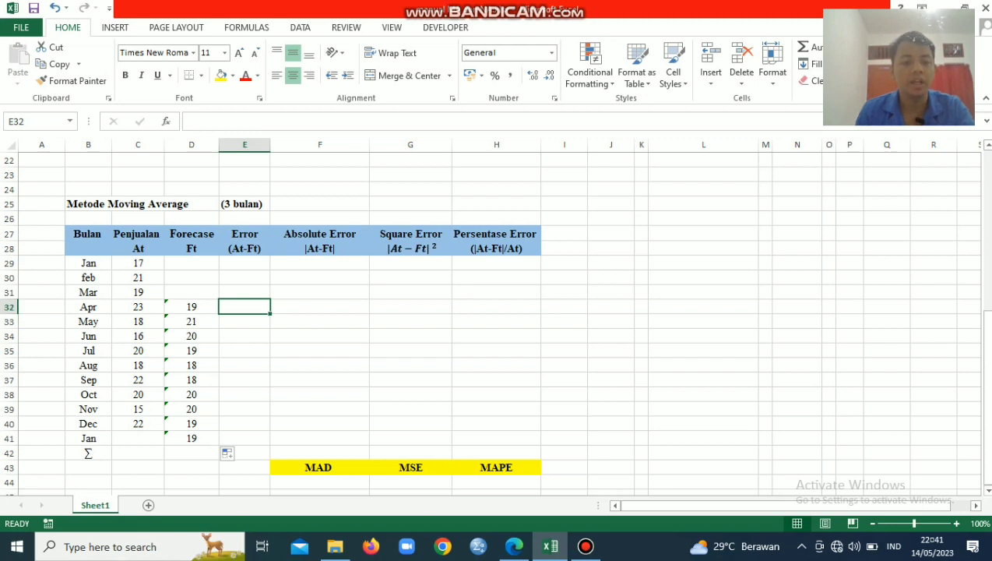
text(=)
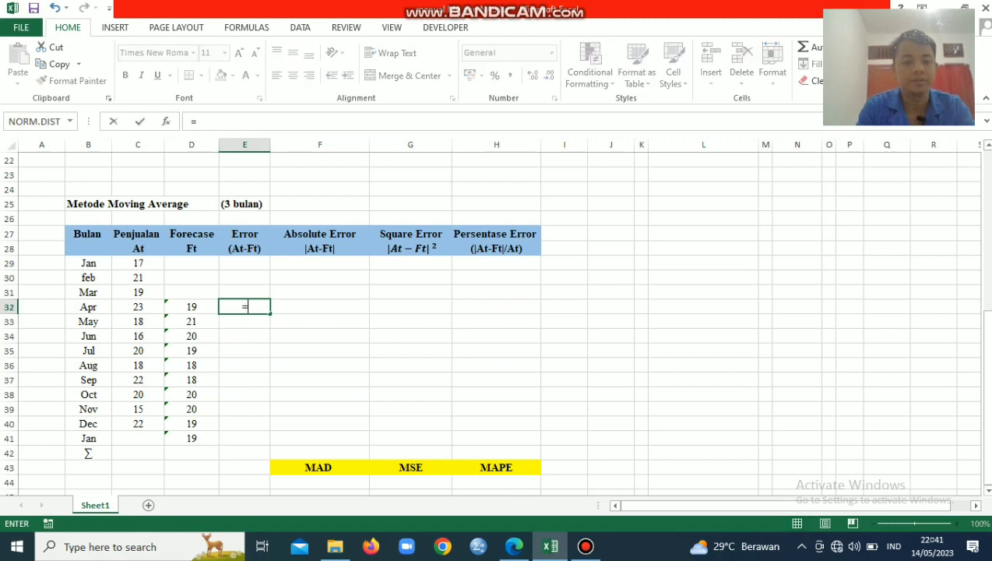
key(Left)
key(Left)
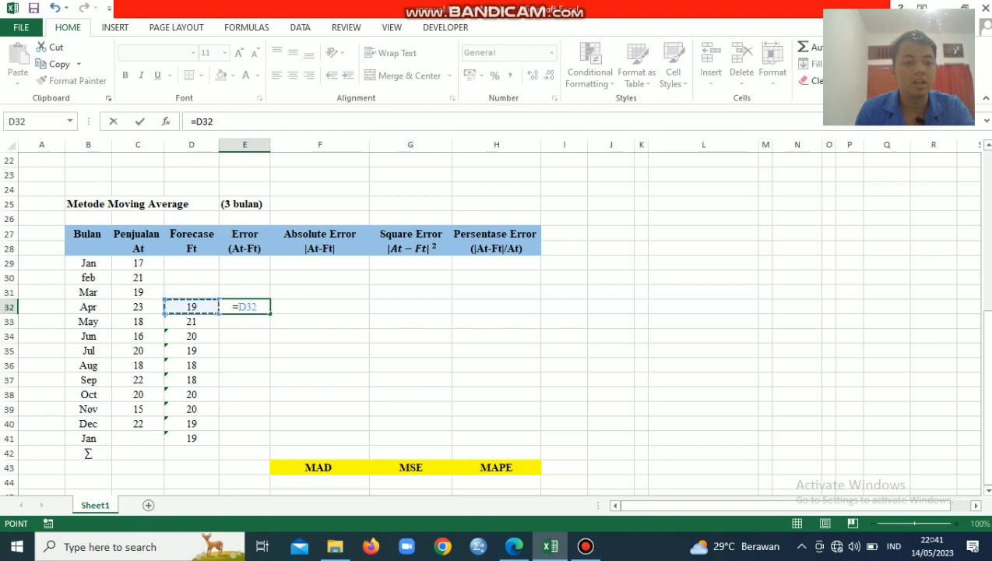
text(-)
key(Left)
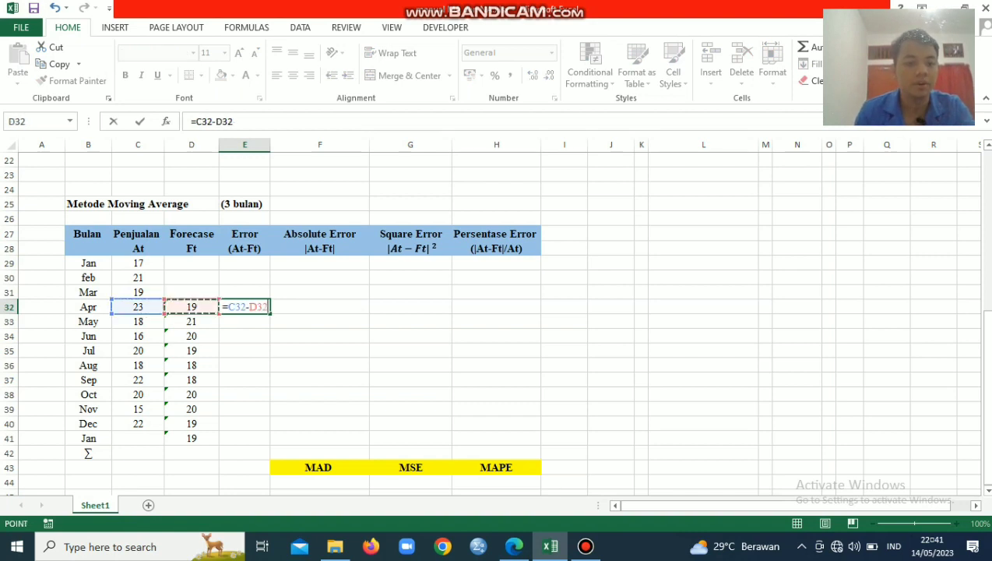
key(Return)
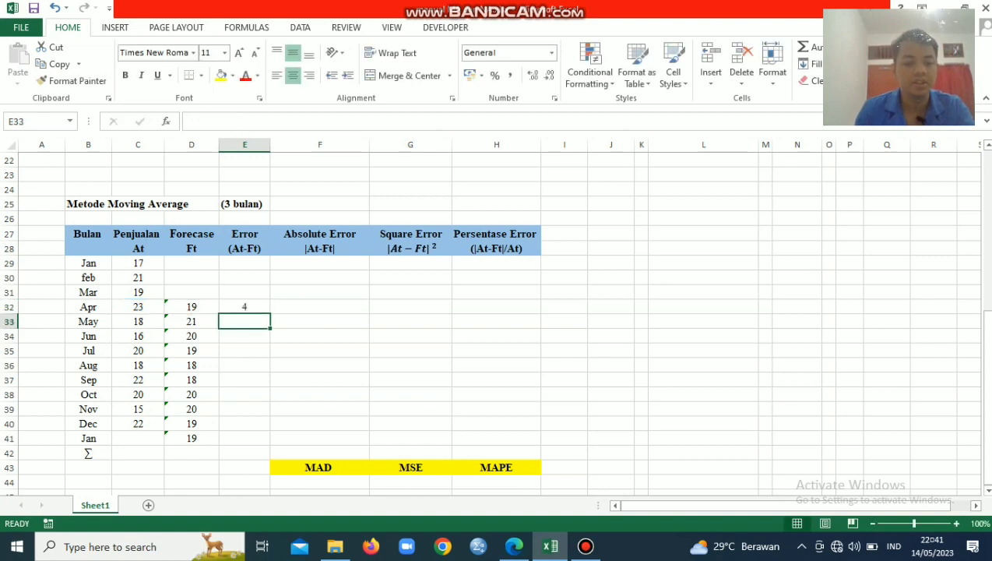
click(244, 307)
drag(270, 314, 270, 444)
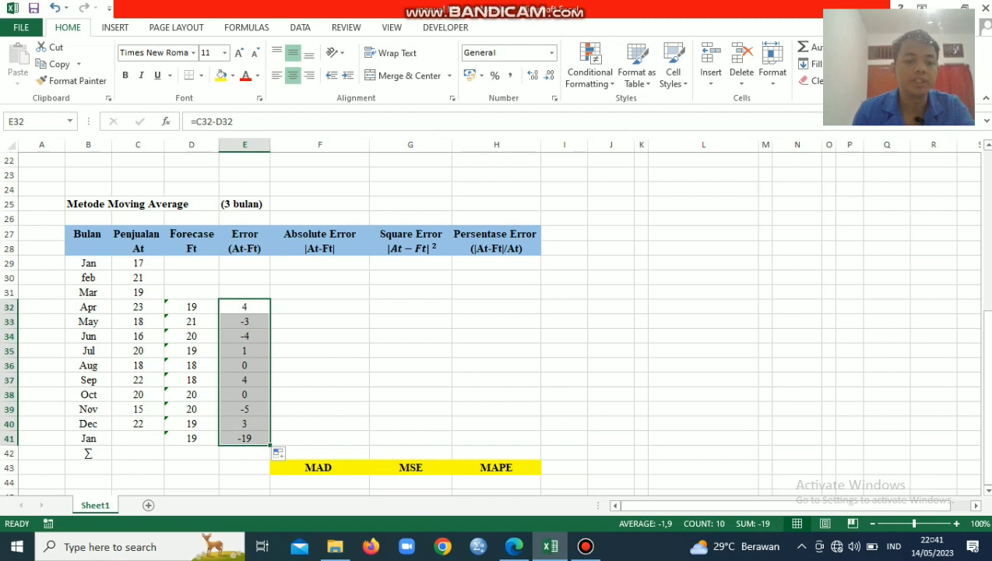
Calculate the April absolute error in F32 with =ABS(E32) and fill the formula down to F41
click(320, 307)
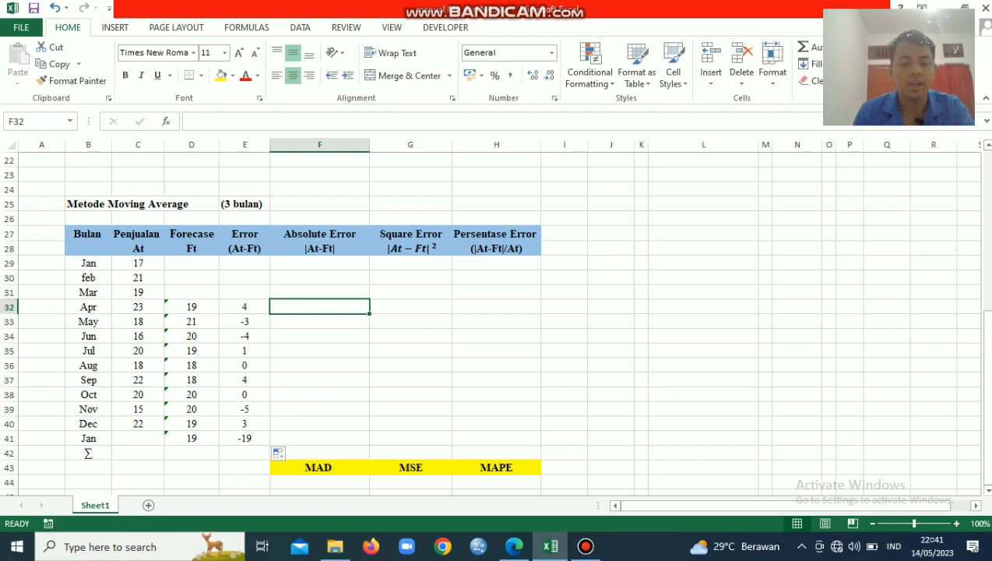
text(=)
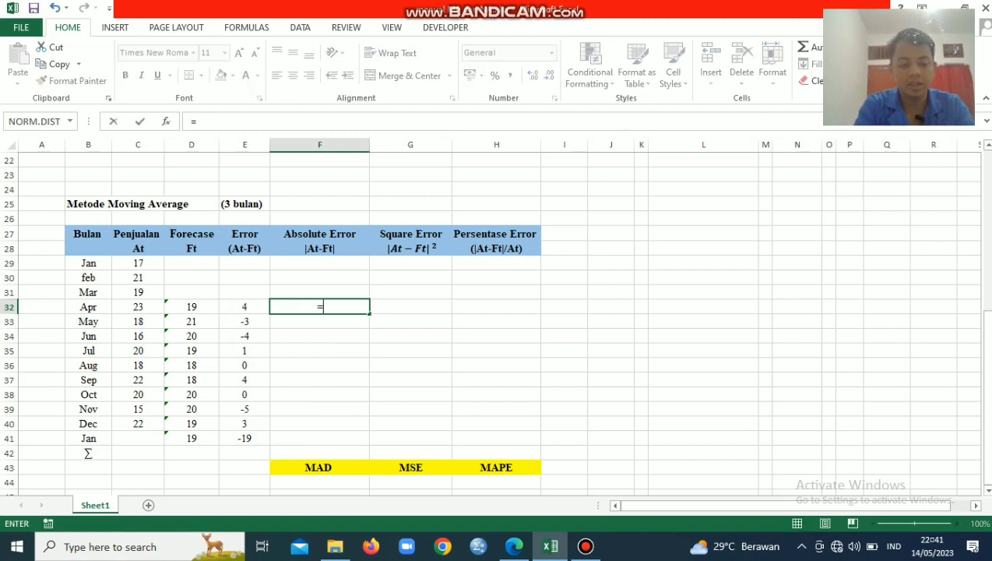
text(abs)
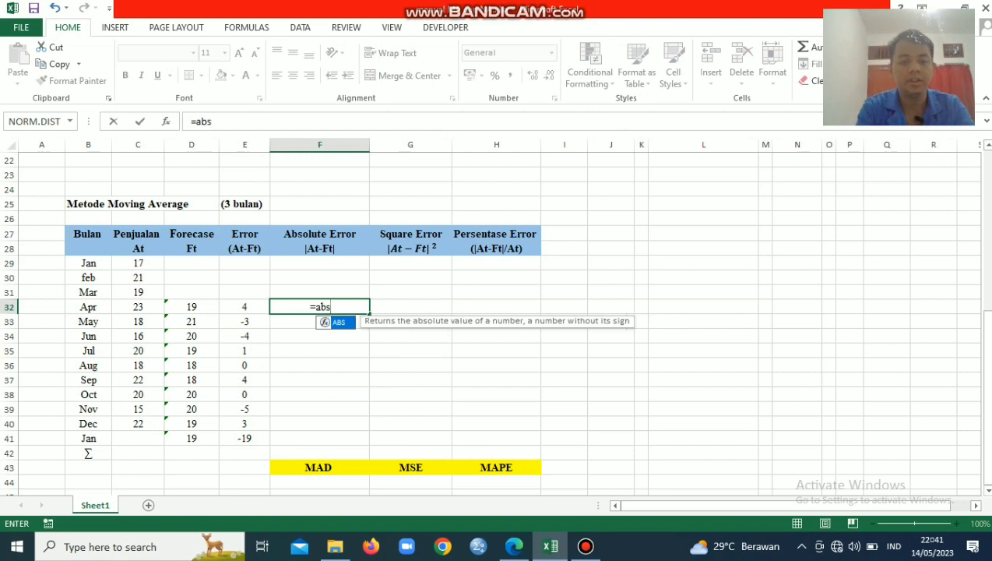
text(()
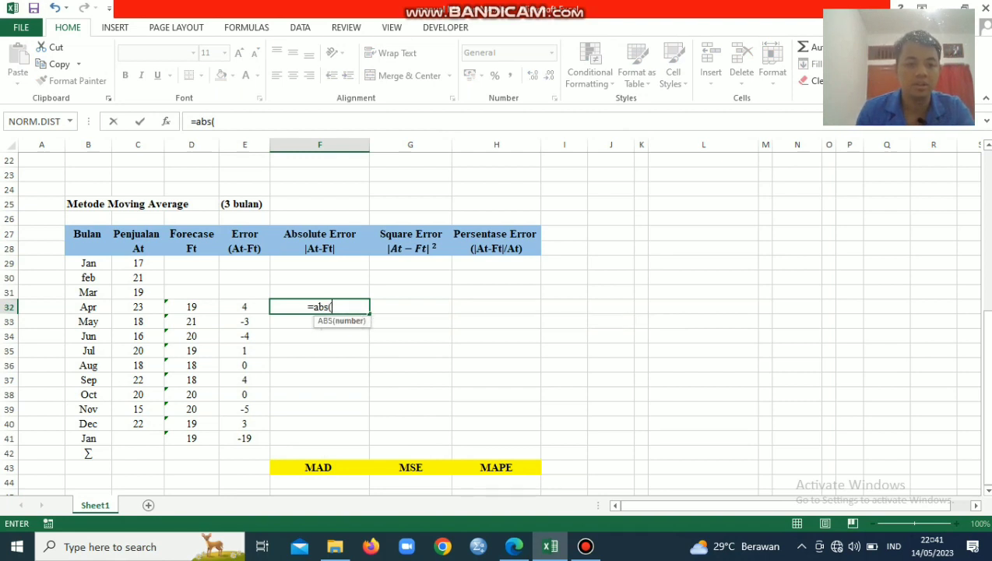
key(Left)
text())
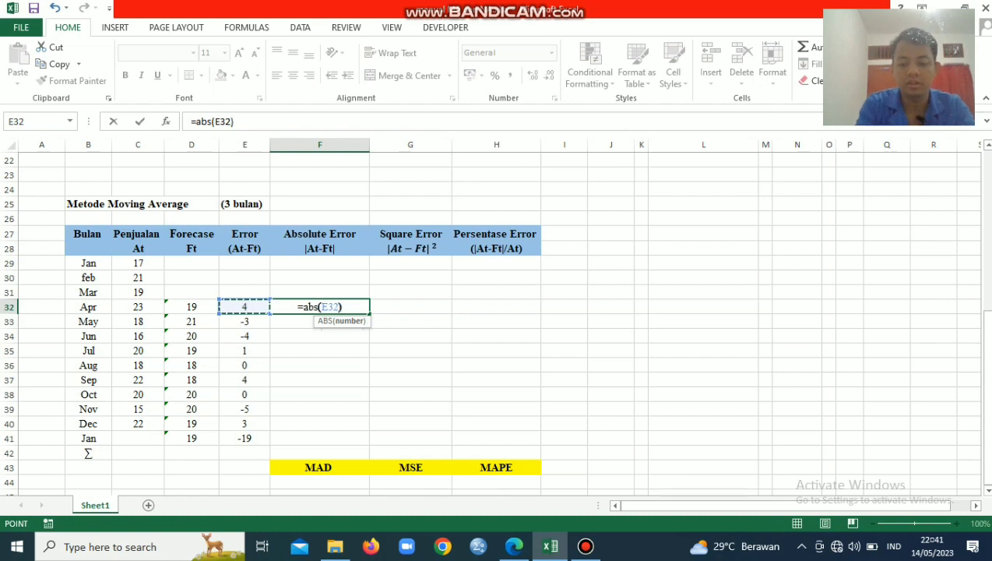
key(Return)
click(319, 307)
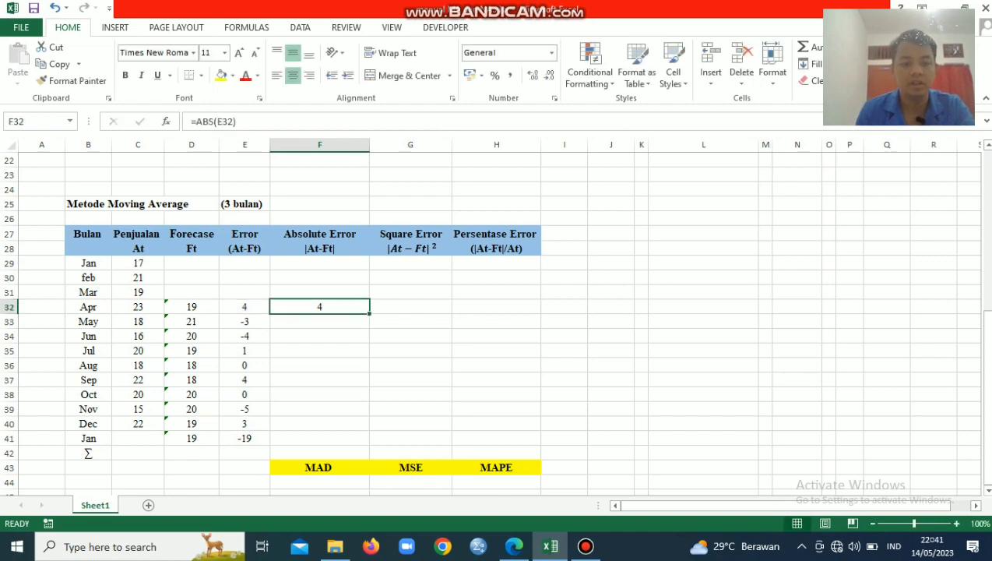
drag(370, 313, 370, 444)
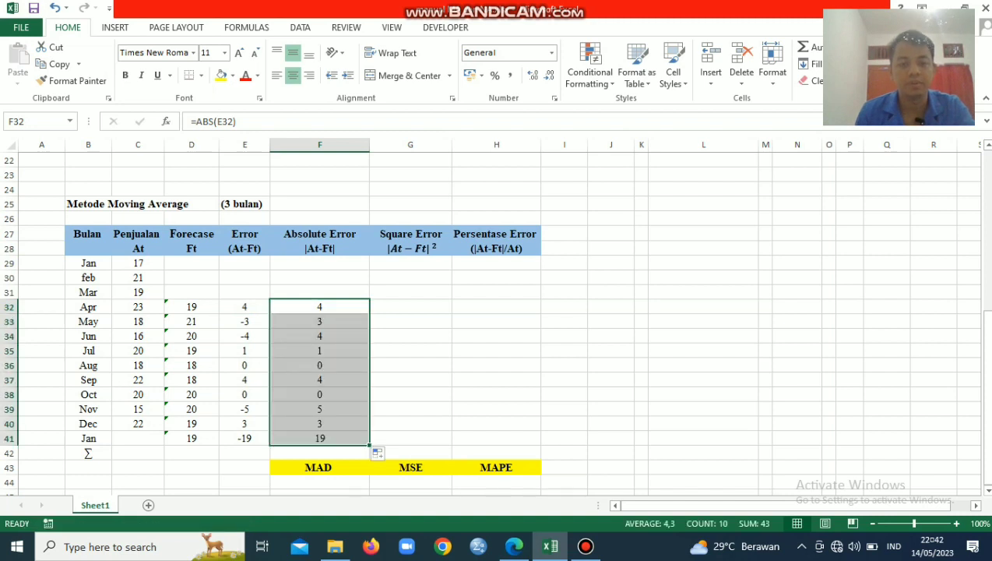
Calculate the April square error in G32 with =F32^2 and fill the formula down to the December row in G40
click(410, 307)
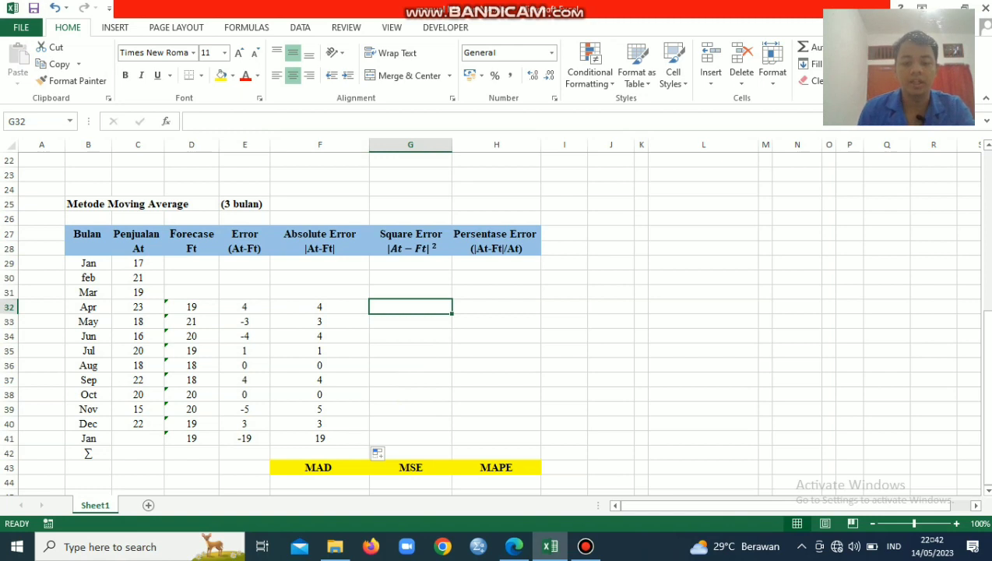
text(=)
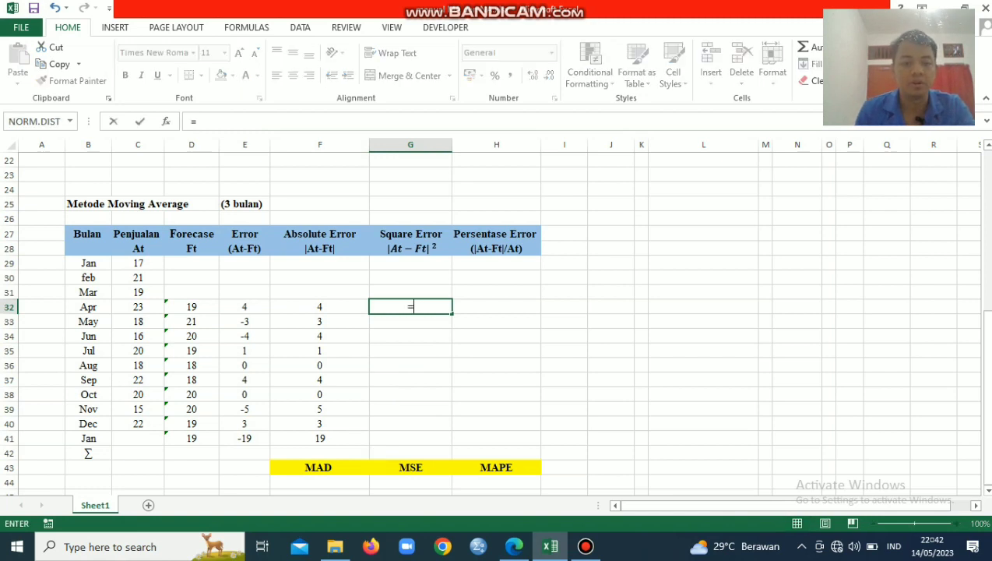
key(Left)
text(^2)
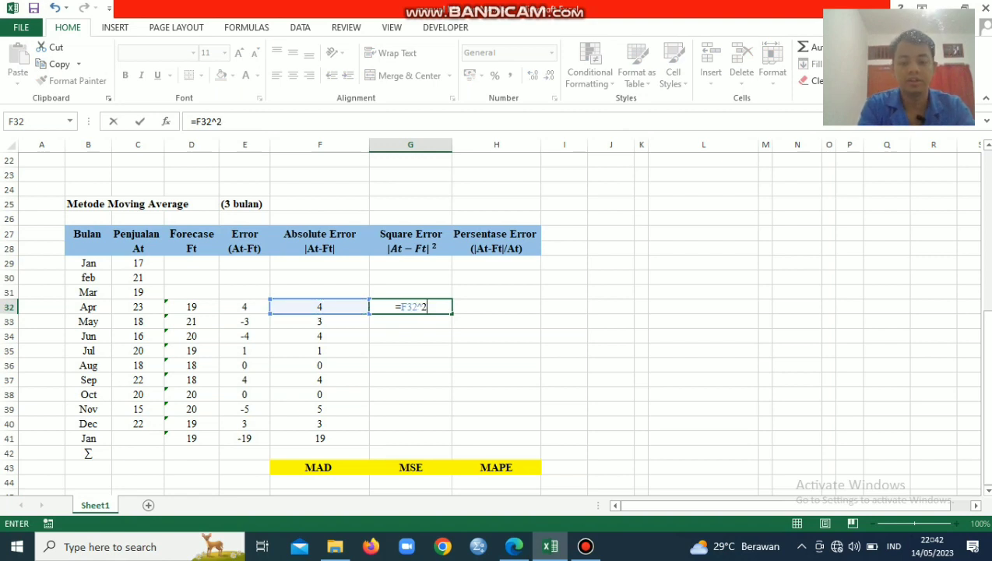
key(Return)
click(410, 307)
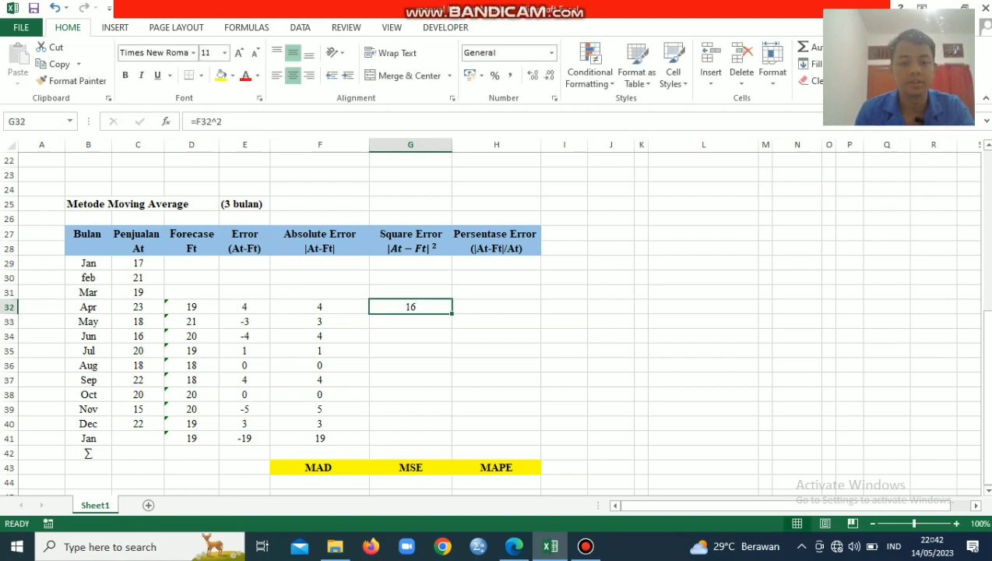
drag(451, 313, 451, 428)
Clear the final January row's absolute error in F41 and error in E41 of the moving average table
click(319, 423)
click(319, 439)
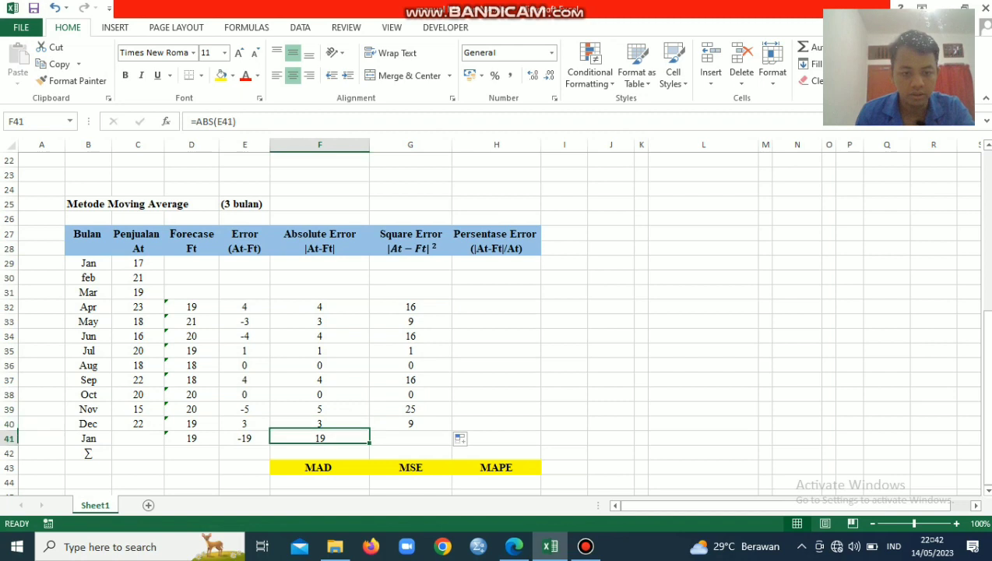
key(BackSpace)
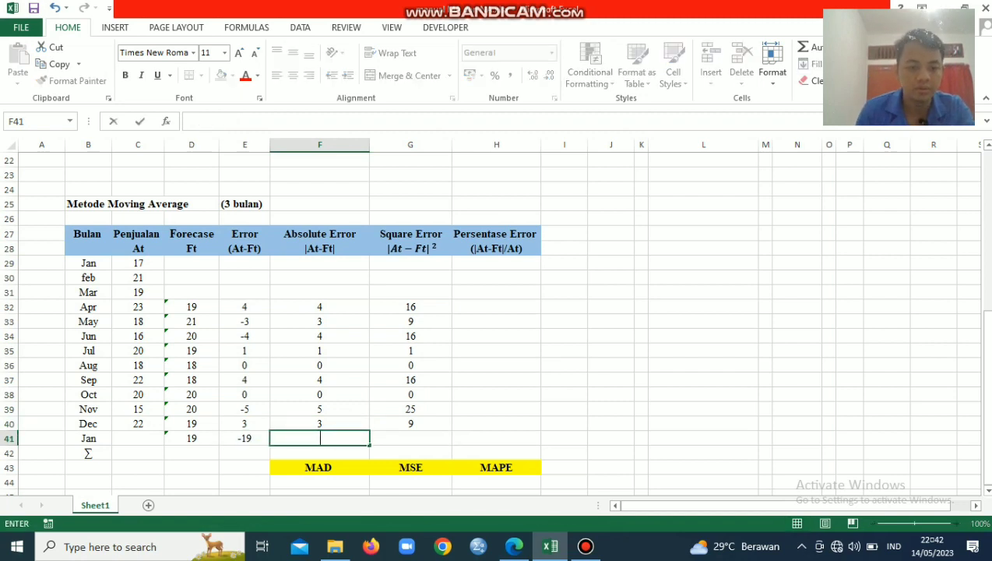
click(244, 437)
key(BackSpace)
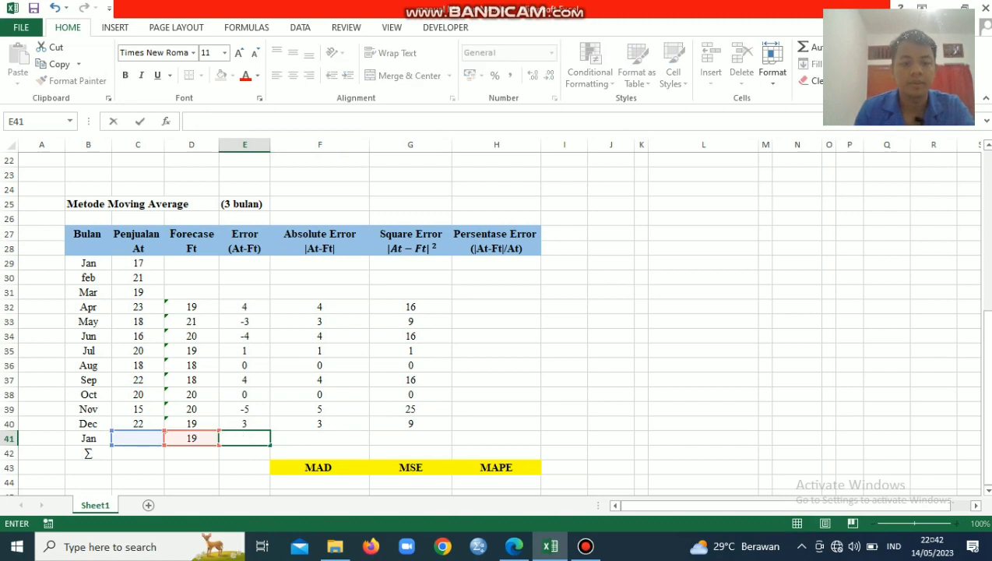
click(410, 335)
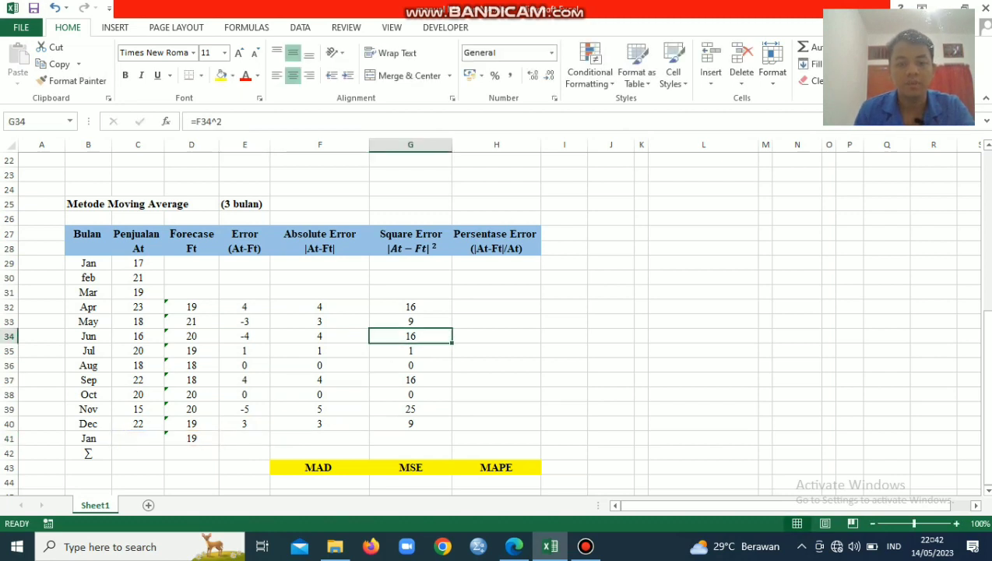
Calculate the April percentage error in H32 with =F32/C32 and fill the formula down to H40
click(496, 307)
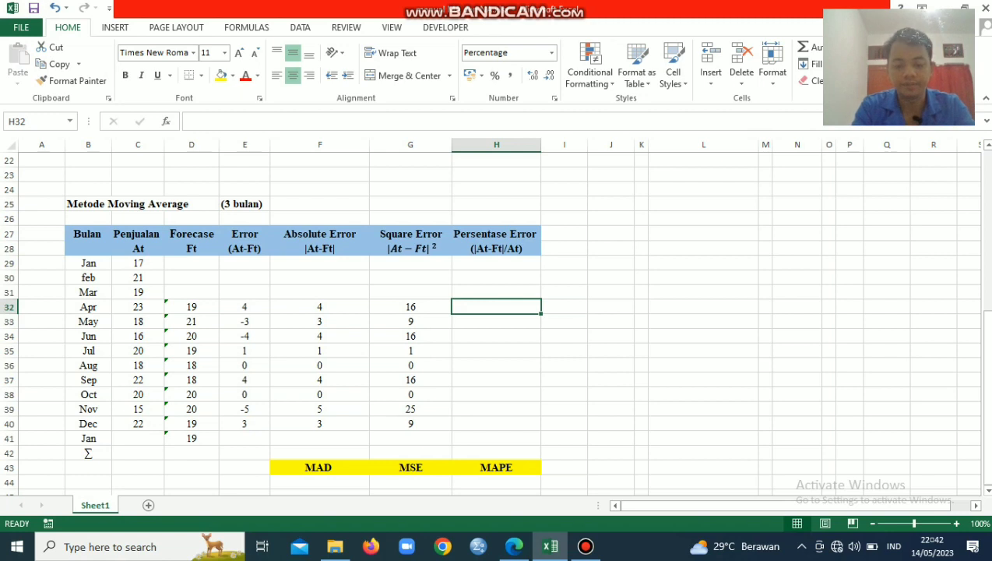
text(=)
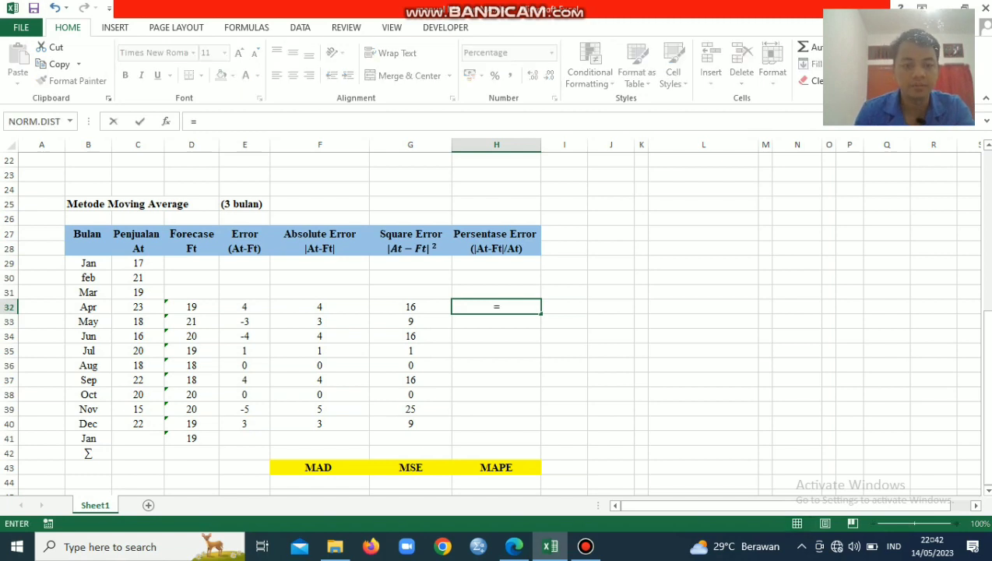
click(319, 307)
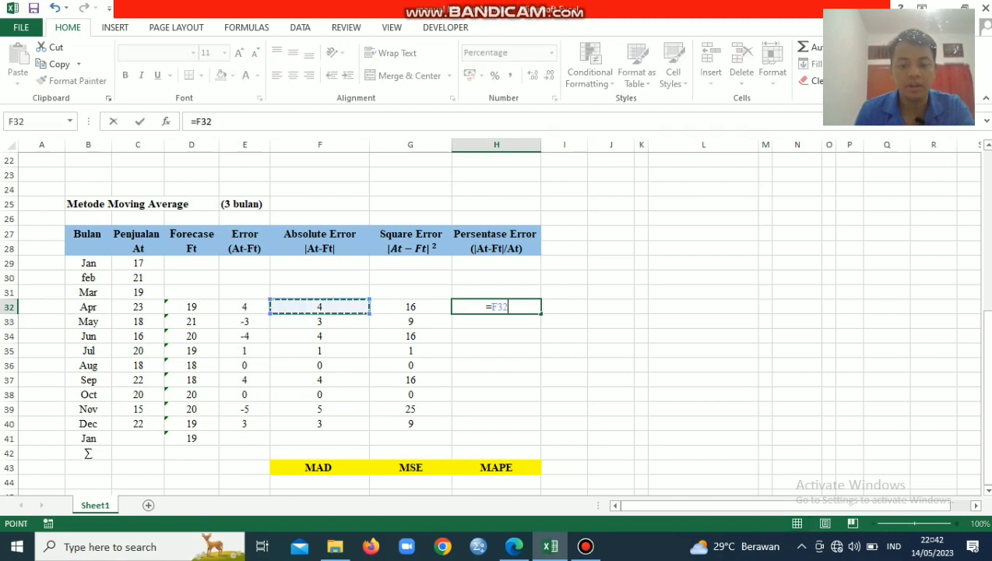
text(/)
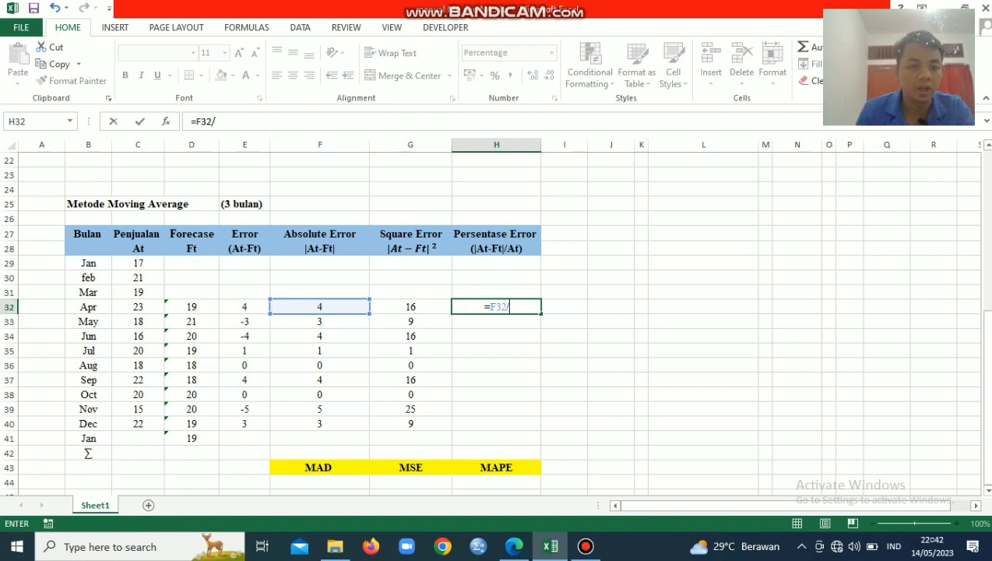
click(138, 307)
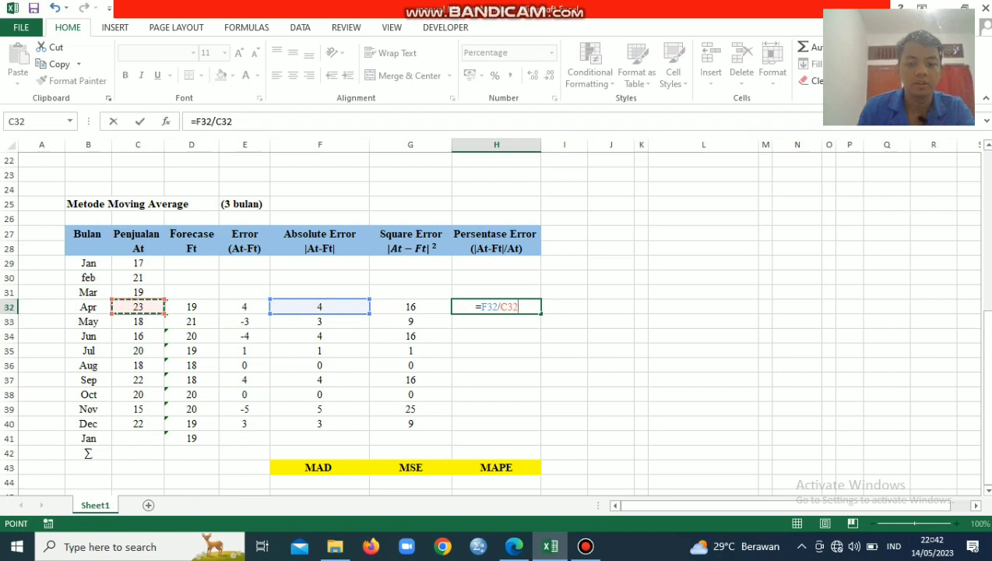
key(Return)
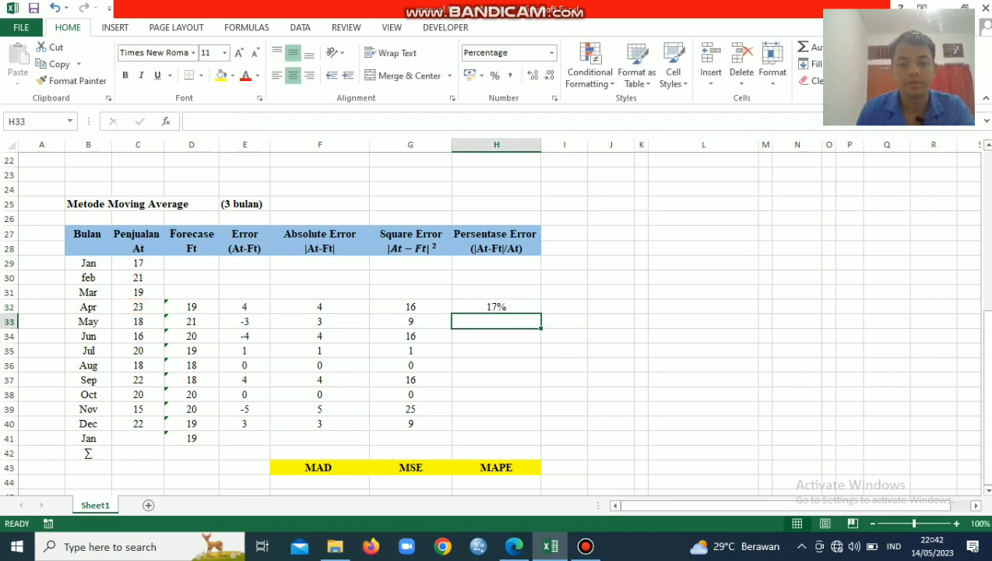
click(496, 307)
drag(540, 313, 538, 427)
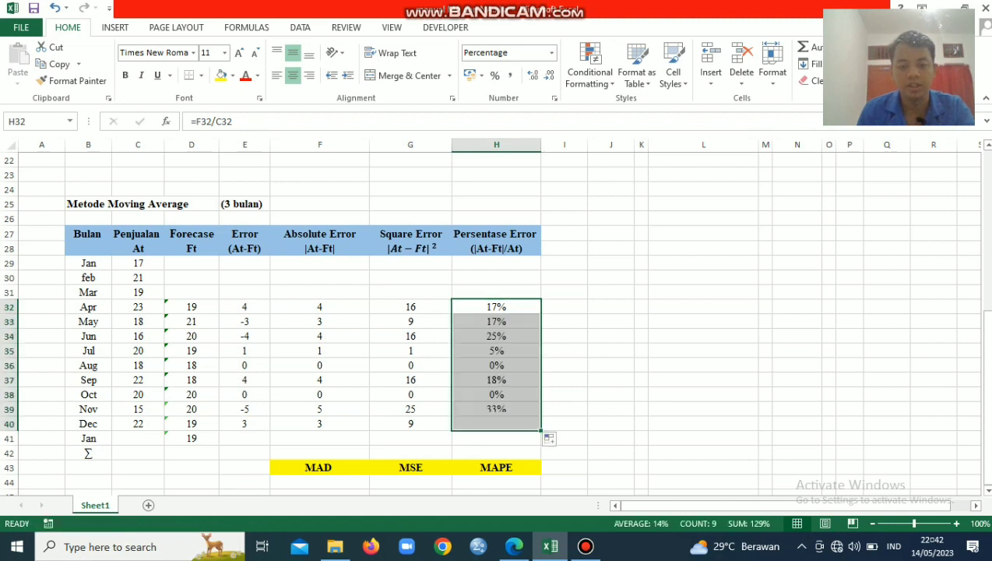
click(600, 382)
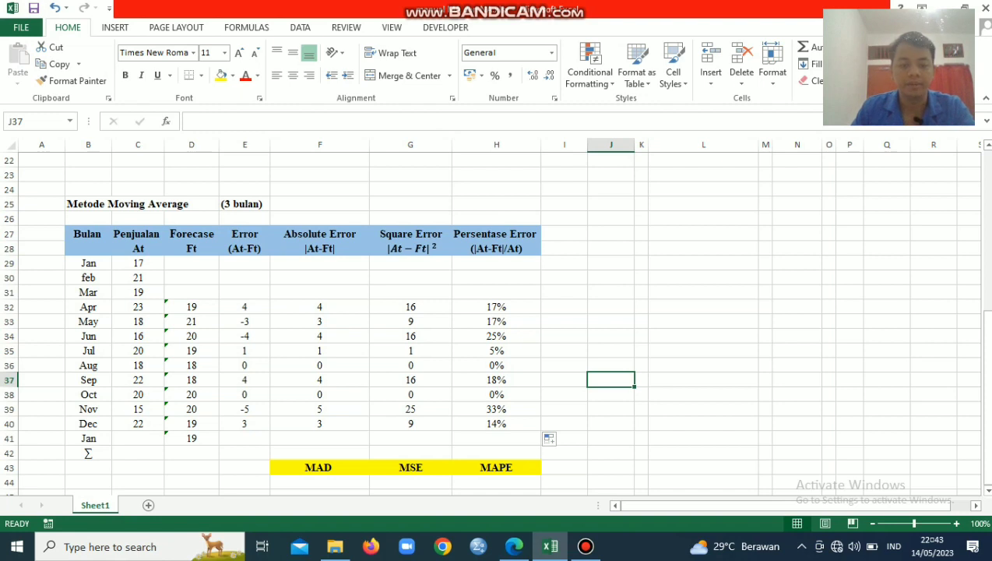
Calculate the moving average table's MAD in F42 with =AVERAGE(F32:F40)
click(326, 452)
text(=Avera)
key(BackSpace)
key(BackSpace)
key(BackSpace)
key(BackSpace)
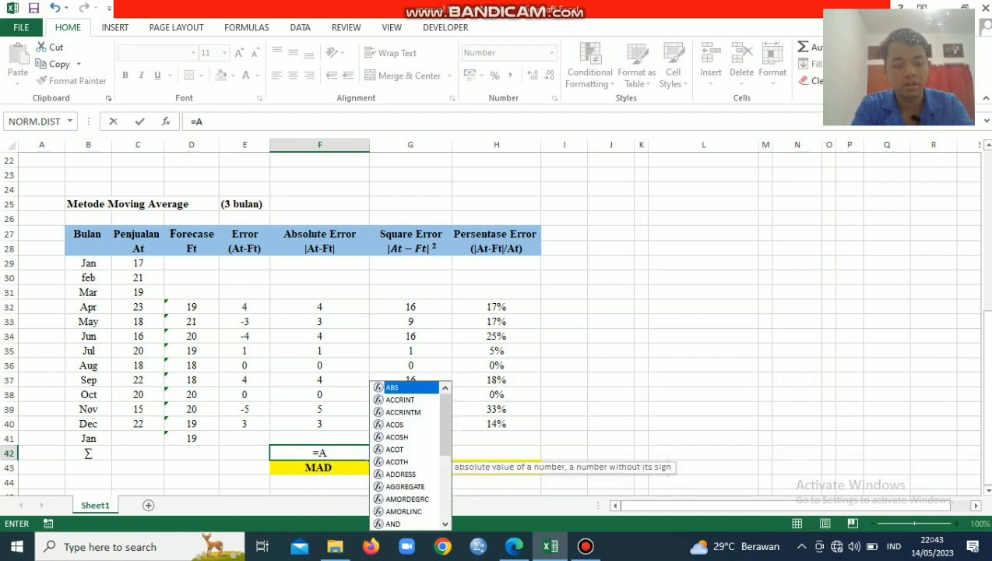
key(BackSpace)
text(aver)
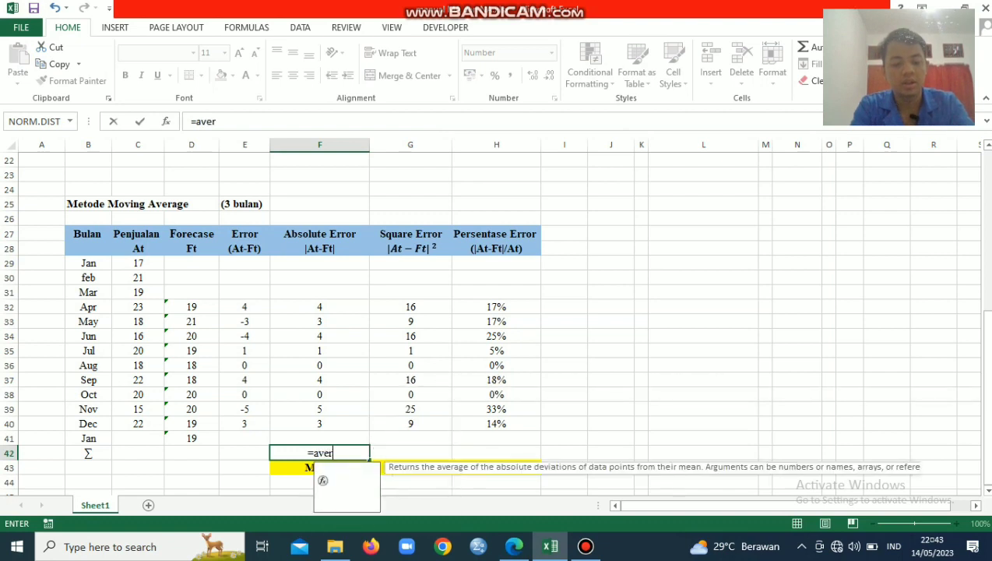
text(age)
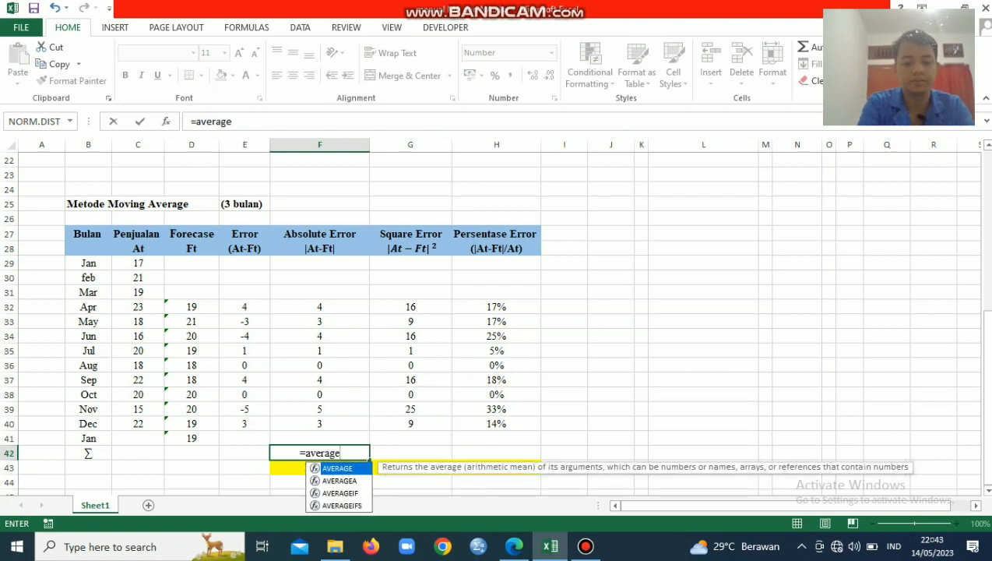
text(()
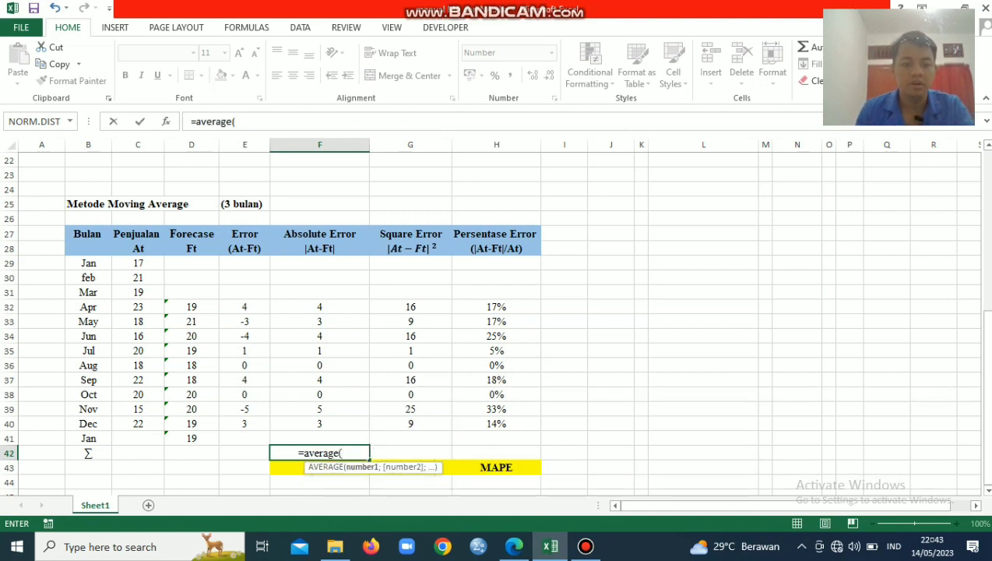
drag(319, 307, 319, 424)
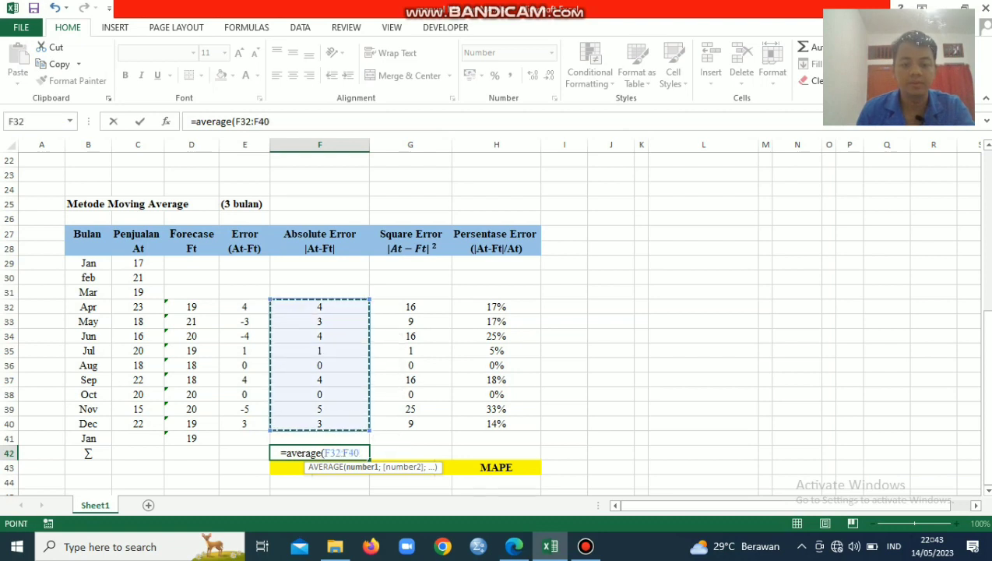
text())
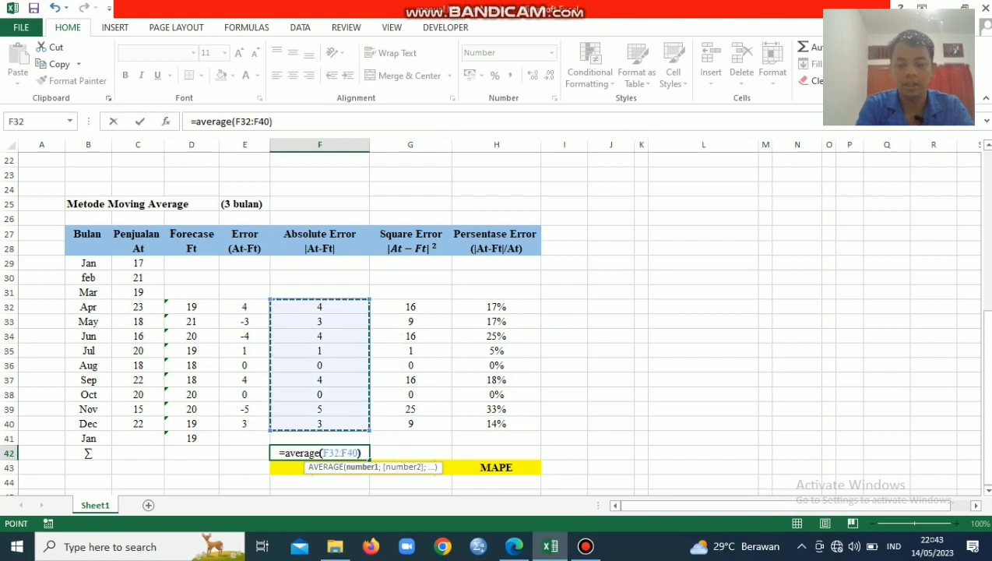
key(Return)
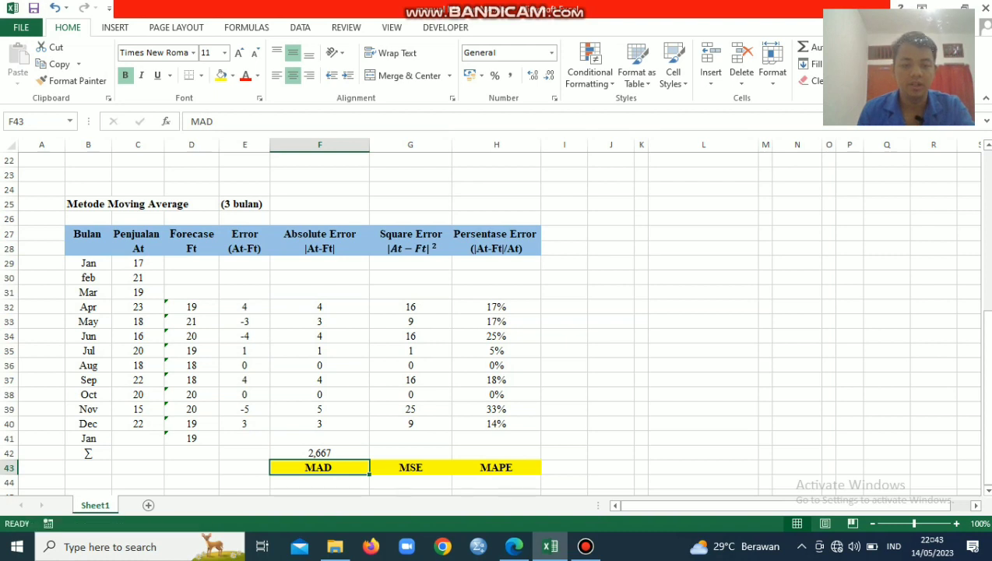
Fill the average formula from F42 across to H42 to calculate the MSE and MAPE
key(Up)
key(Up)
key(Down)
drag(369, 459, 537, 459)
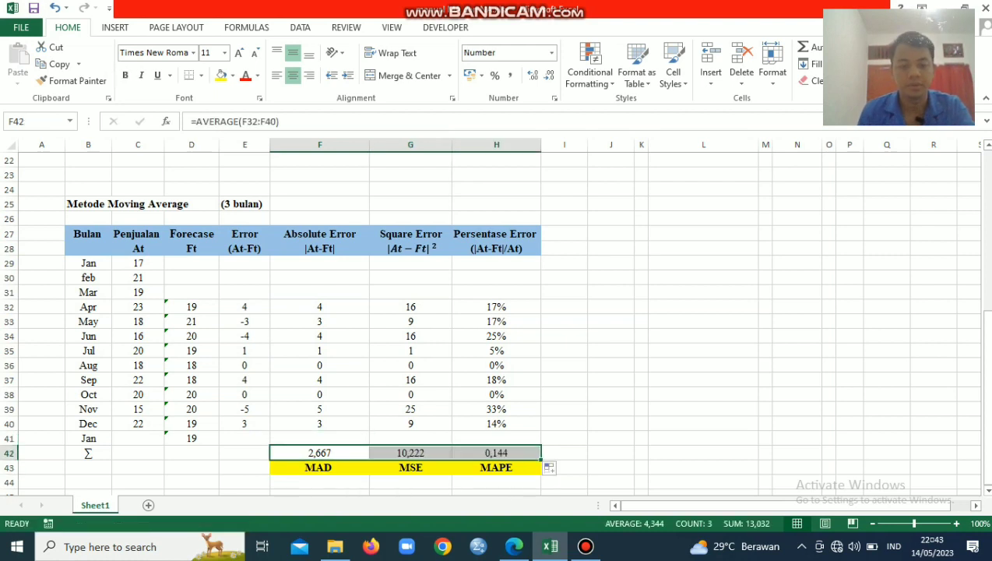
click(564, 438)
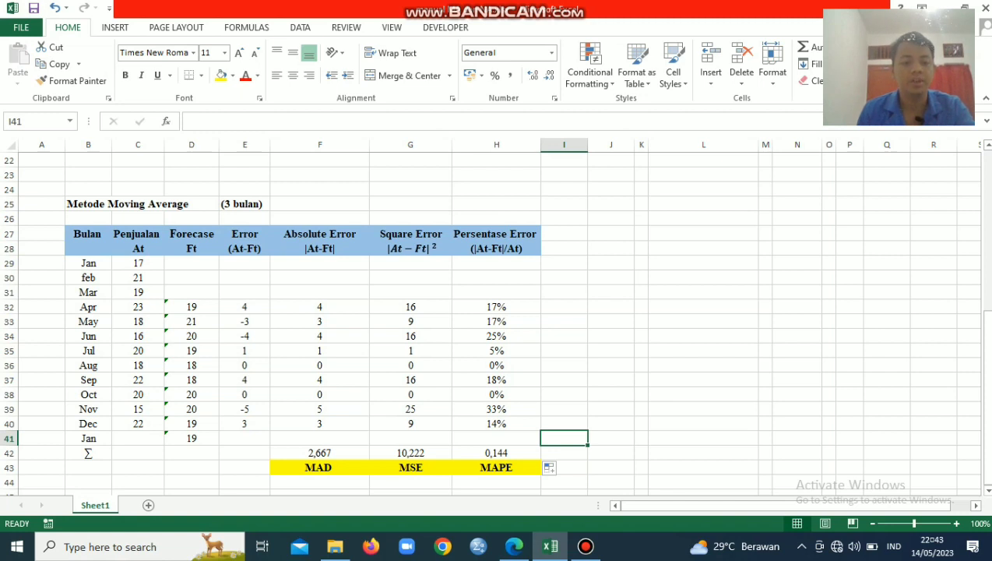
click(191, 439)
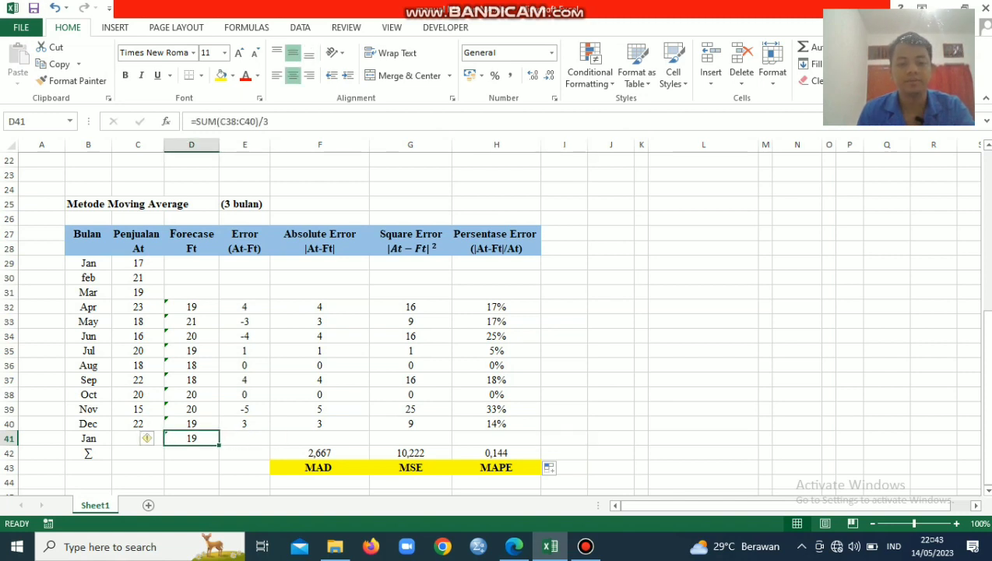
click(703, 423)
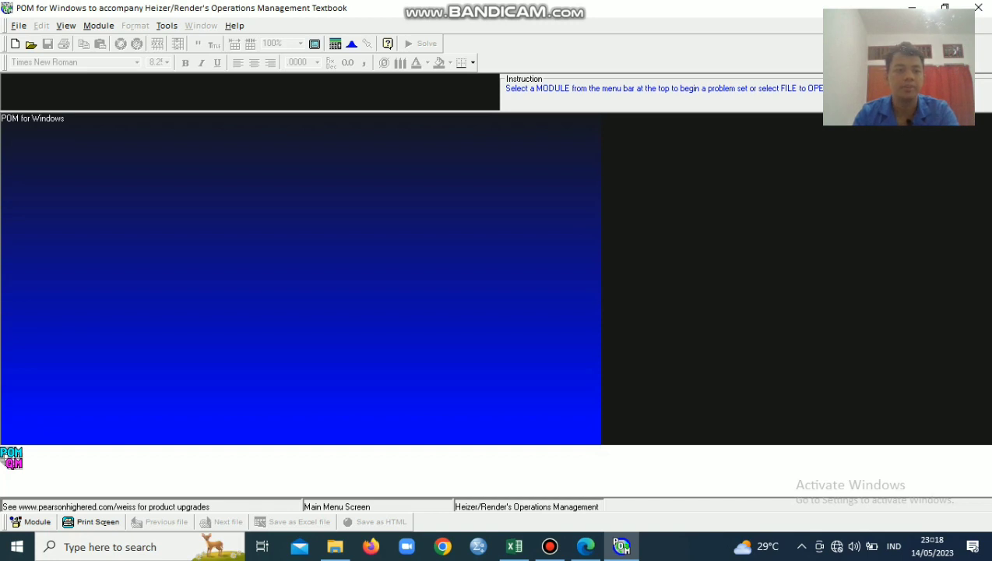
In POM for Windows, open the Forecasting module and start a new Time Series Analysis data set
click(98, 25)
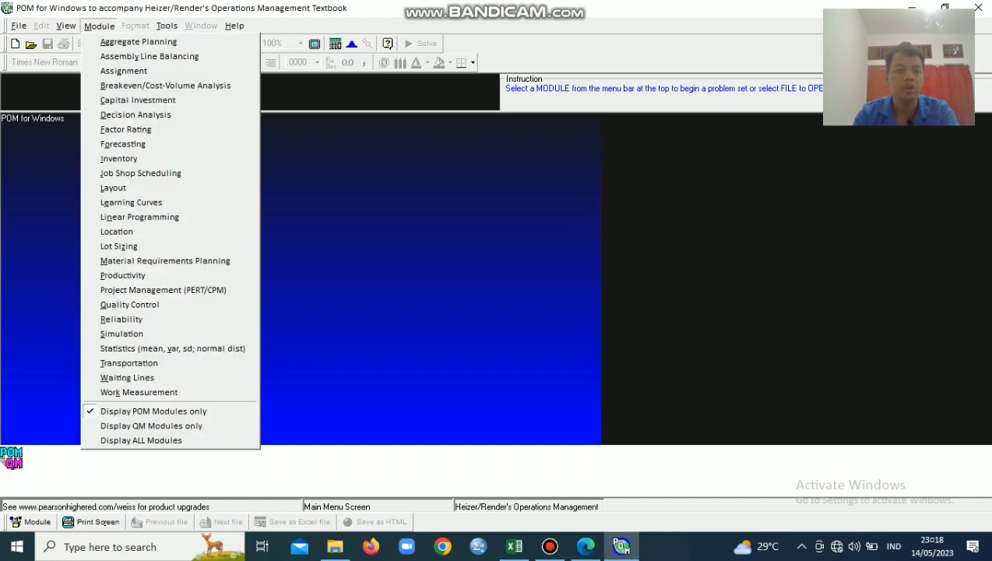
click(123, 144)
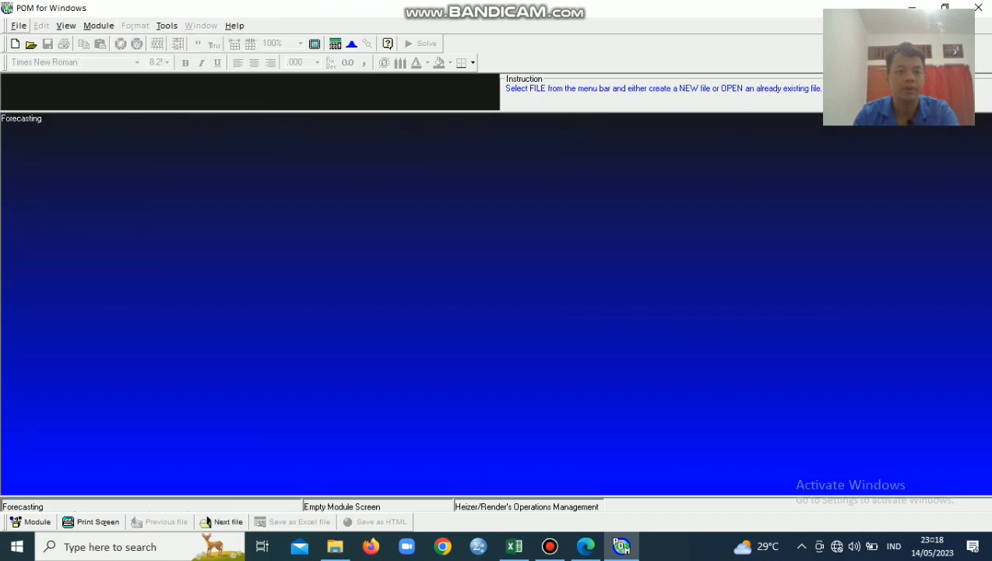
click(18, 25)
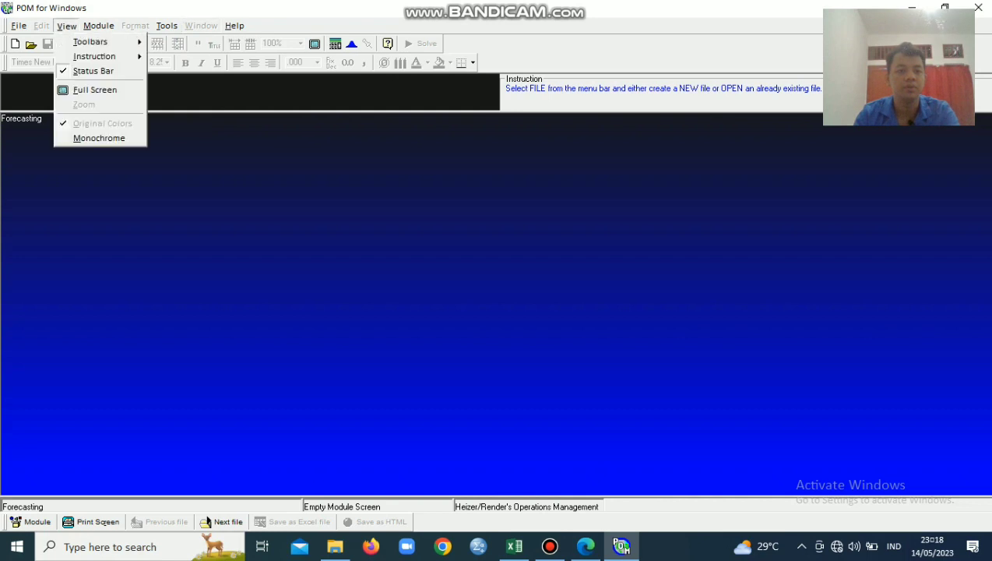
click(18, 26)
click(19, 26)
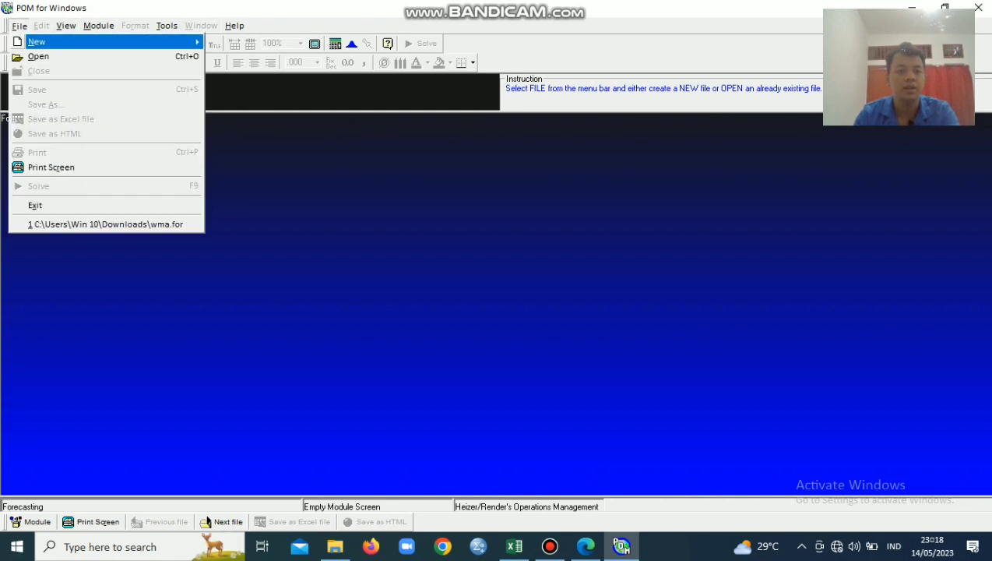
mouse_move(62, 42)
click(265, 41)
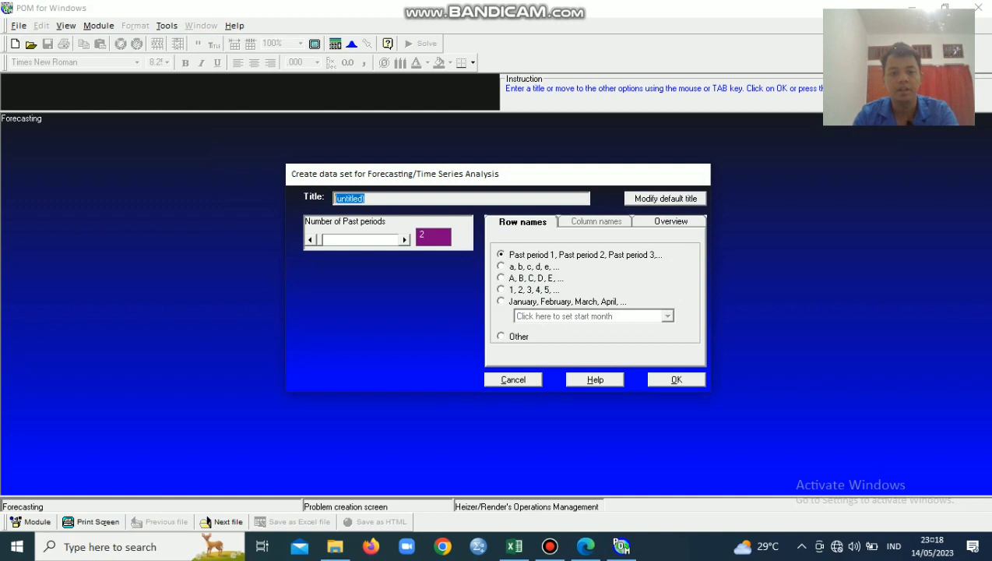
Title the new time series data set "PT. Bahagia"
text(P)
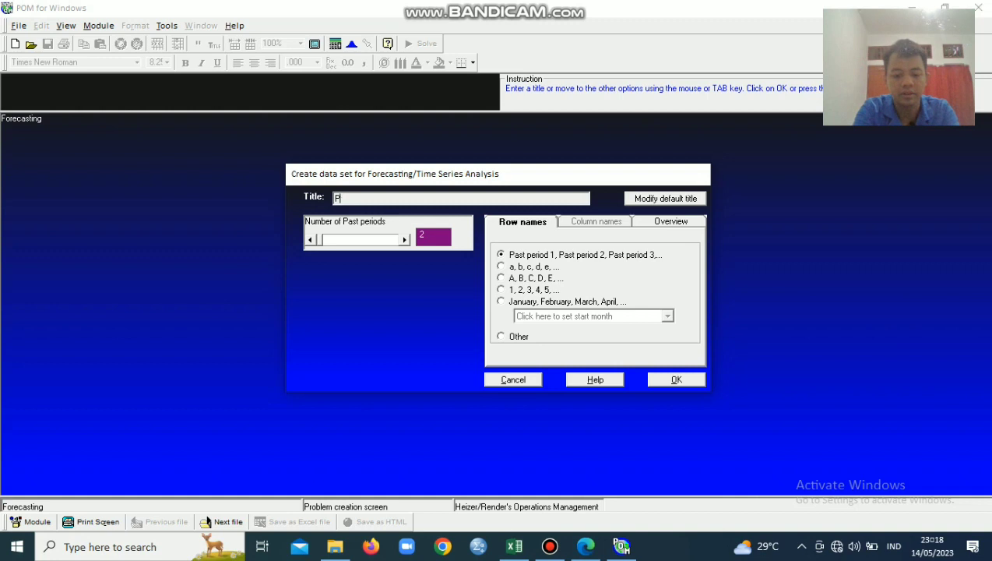
text(T. BAha)
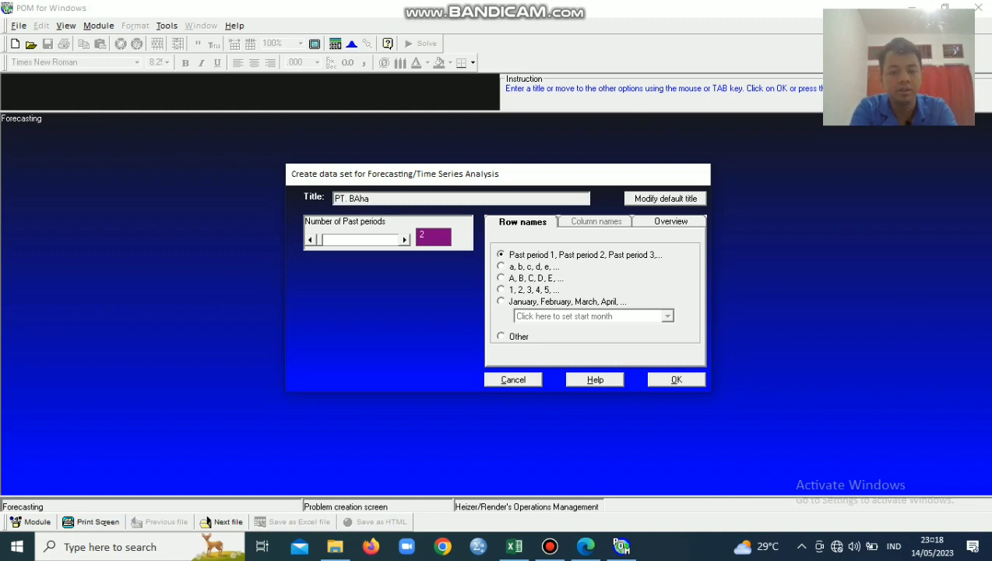
key(BackSpace)
key(BackSpace)
key(BackSpace)
text(ahagia)
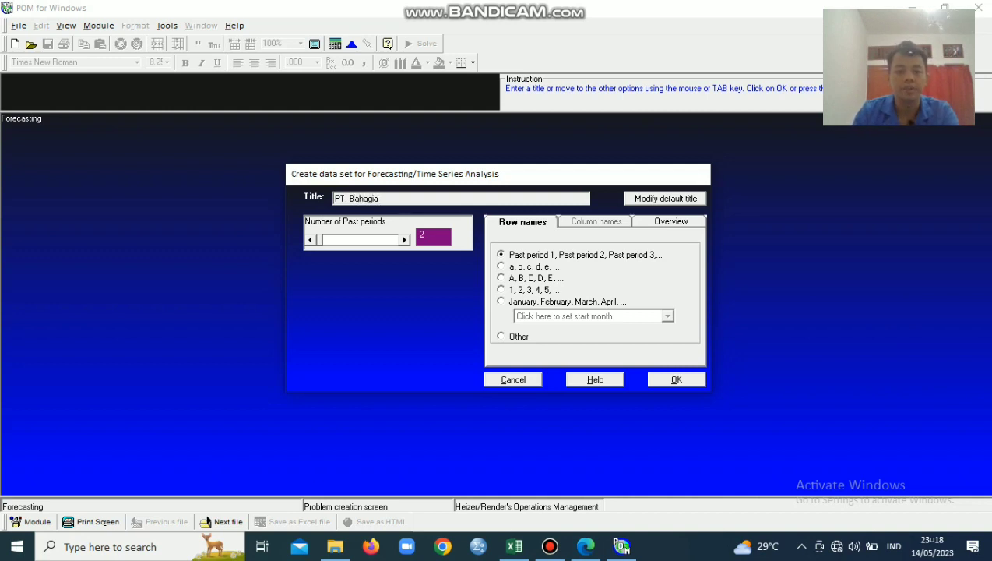
Set the number of past periods to 12 and create the data set
key(Tab)
text(812)
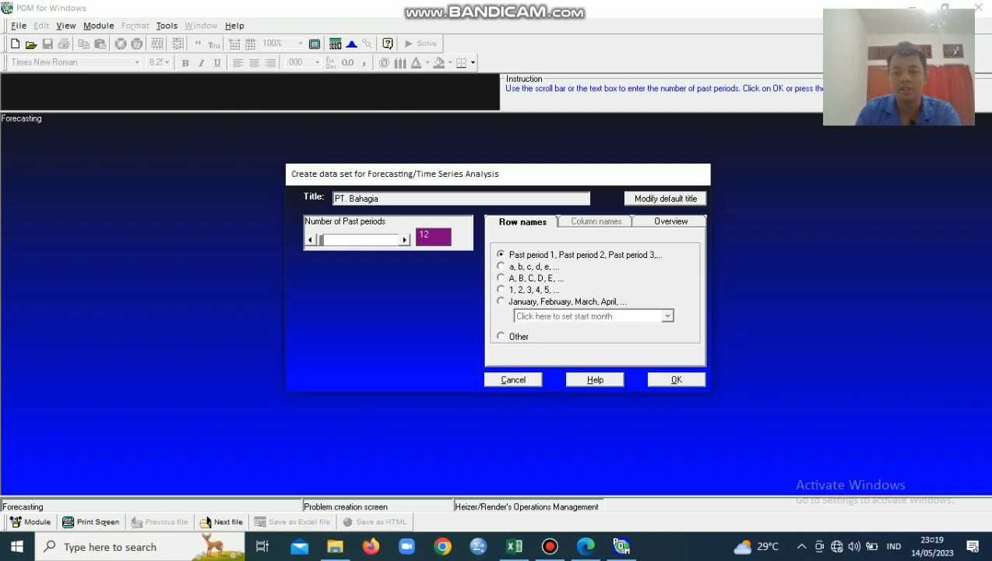
key(Return)
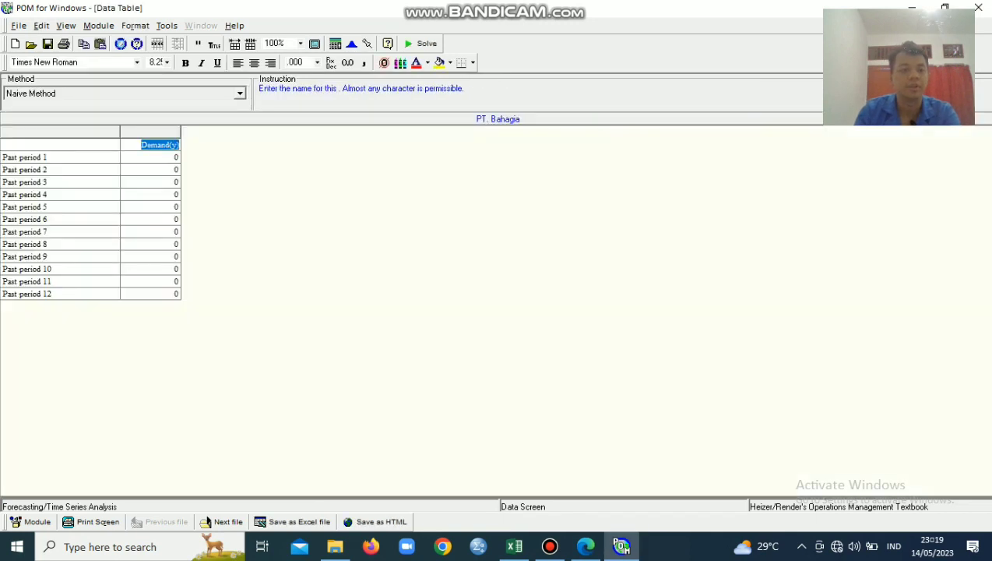
Enter the demand for past periods 1 to 4 as 17, 21, 19 and 23
key(Return)
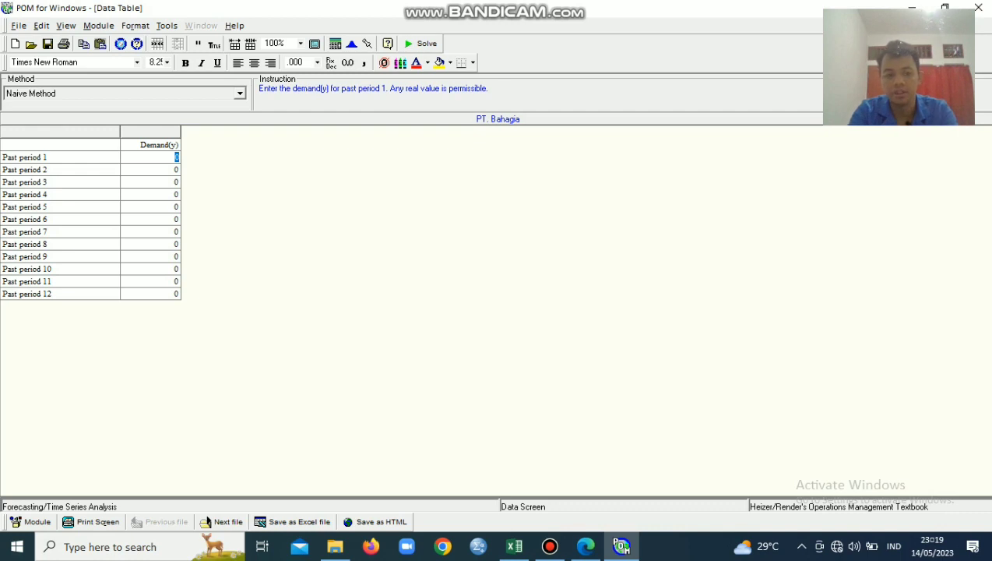
text(17)
key(Return)
text(21)
key(Return)
text(19)
key(Return)
text(23)
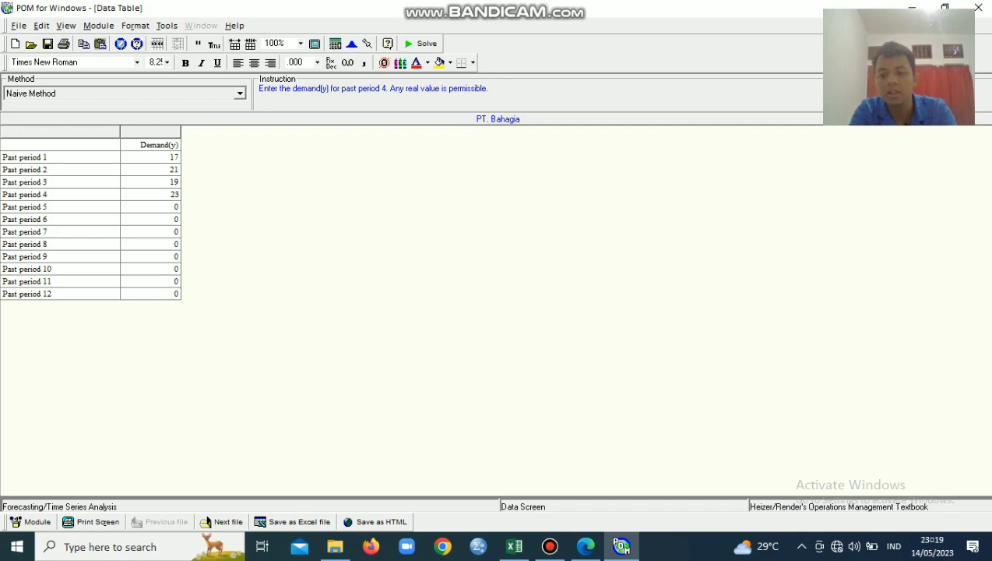
Enter the demand for past periods 5 to 8 as 18, 16, 20 and 18
key(Return)
text(18)
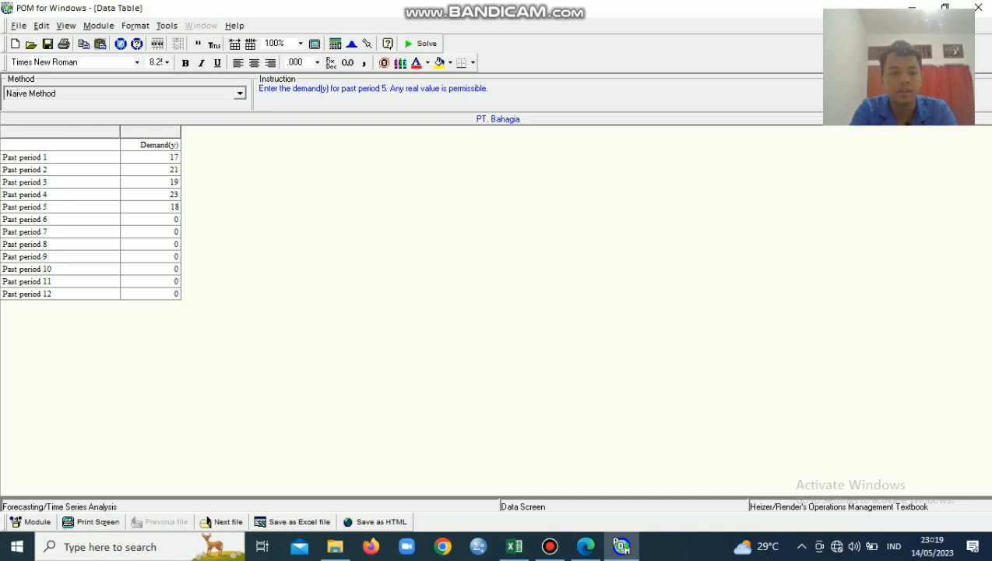
key(Return)
text(16)
key(Return)
text(20)
key(Return)
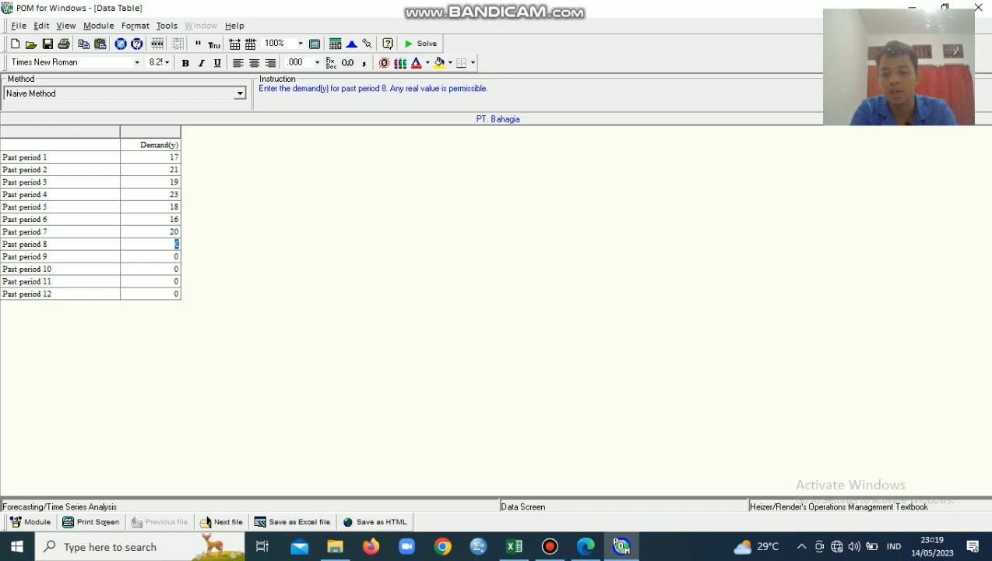
text(18)
key(Return)
Enter the demand for past periods 9 to 12 as 22, 20, 15 and 22
text(22)
key(Return)
text(20)
key(Return)
text(15)
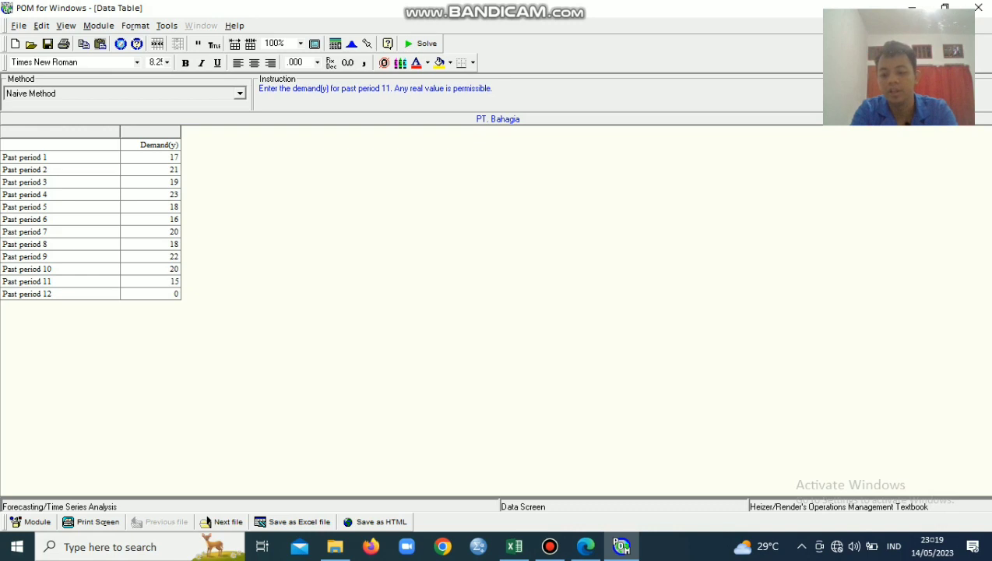
key(Return)
text(22)
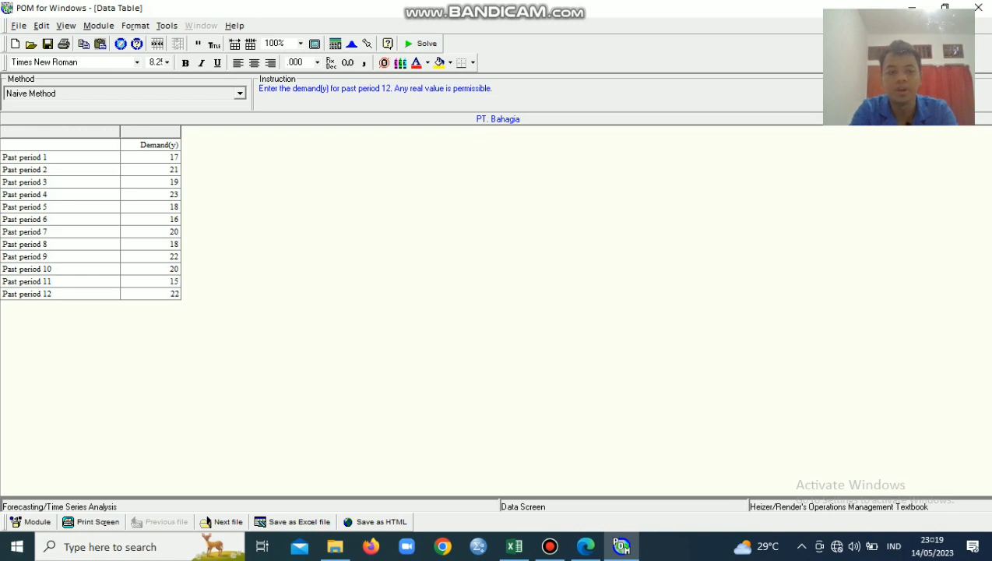
key(Return)
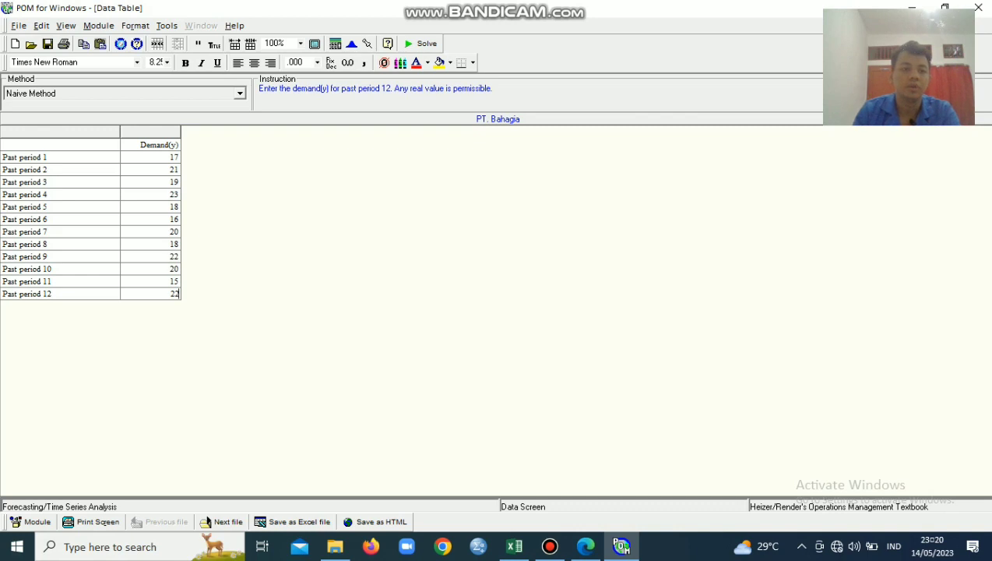
Choose Naive Method as the forecasting method and solve the problem
click(240, 93)
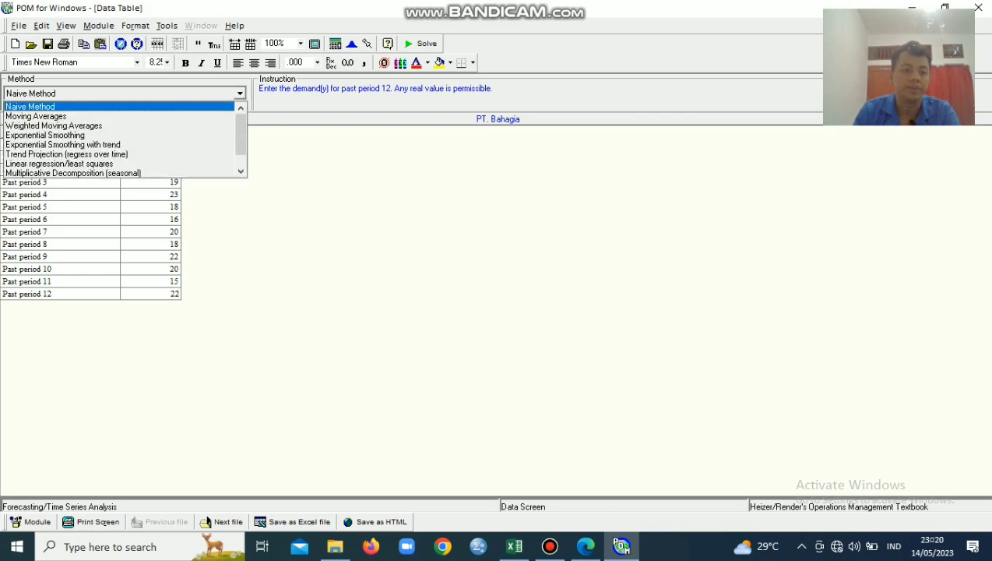
key(Up)
key(Up)
key(Up)
key(Up)
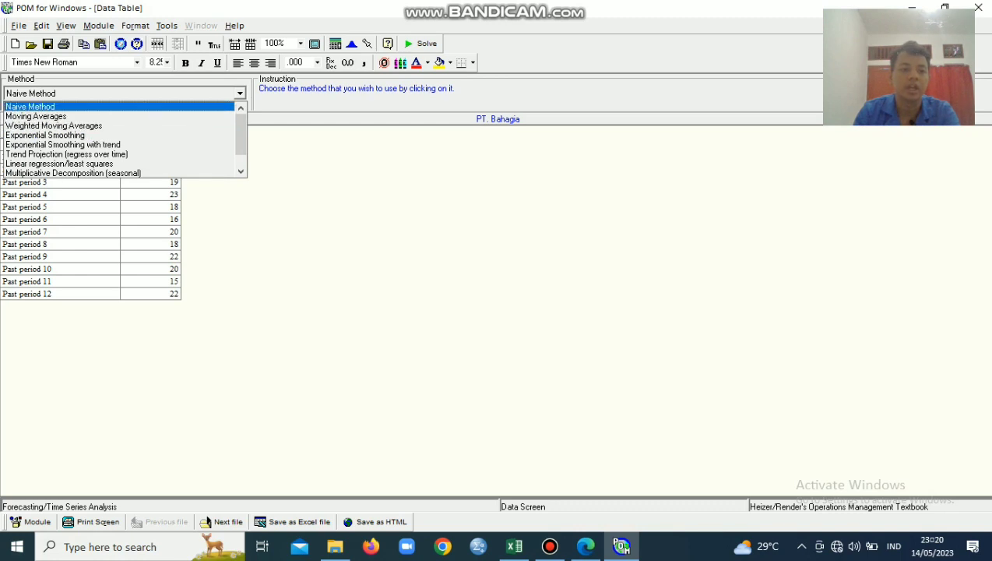
key(Return)
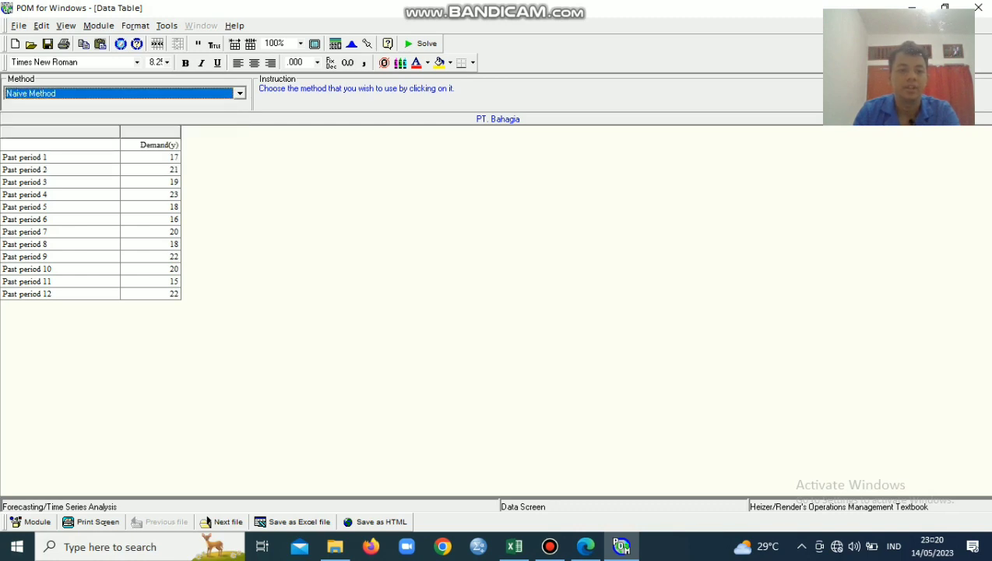
click(421, 44)
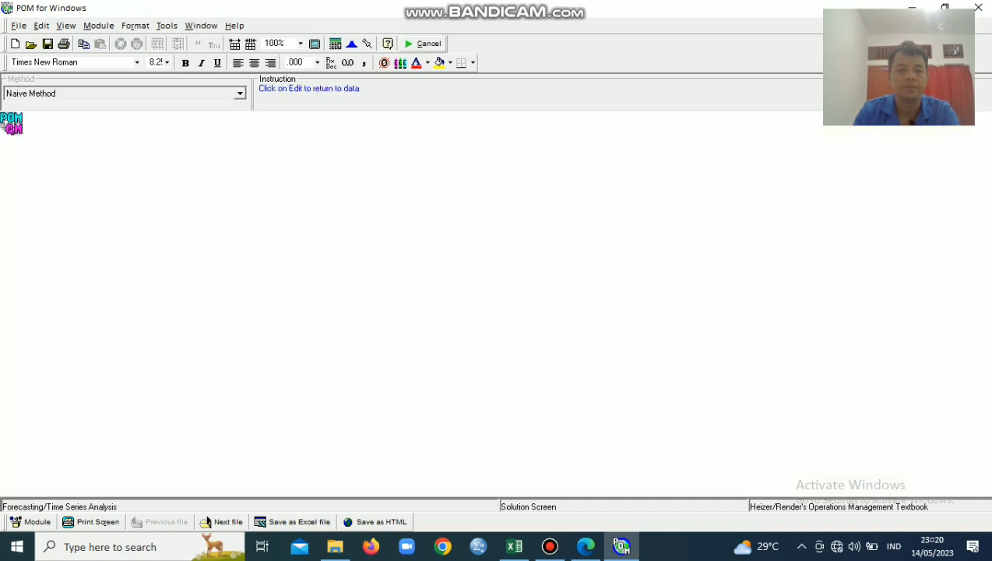
View the naive method's Forecasting Results summary, including the next-period forecast, and its graph
key(Down)
key(Down)
key(Down)
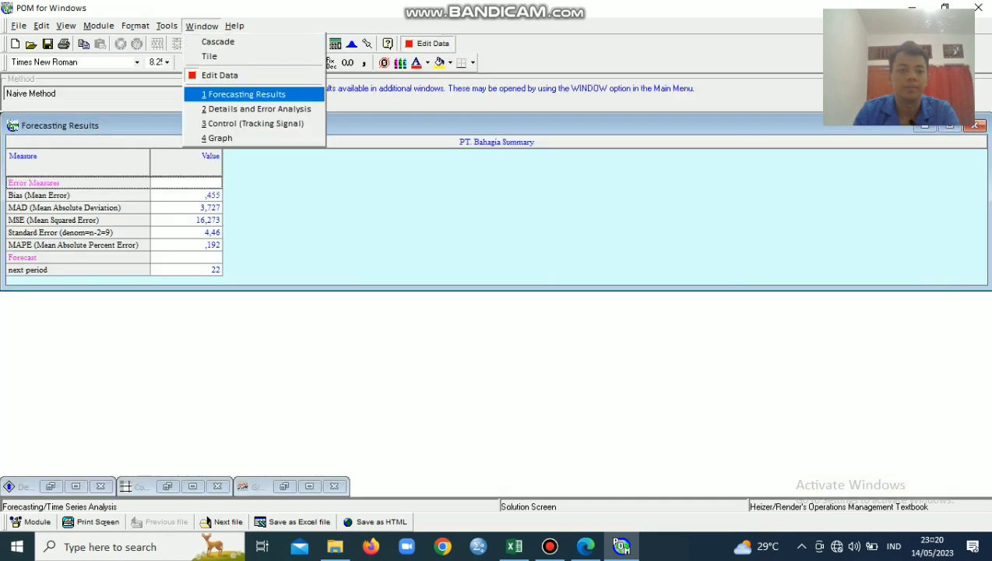
key(Return)
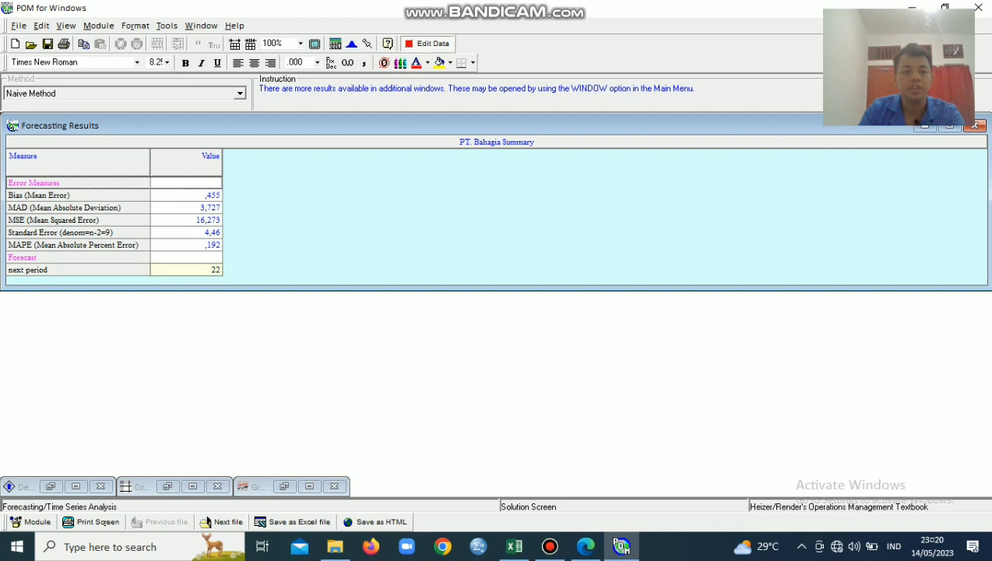
click(195, 269)
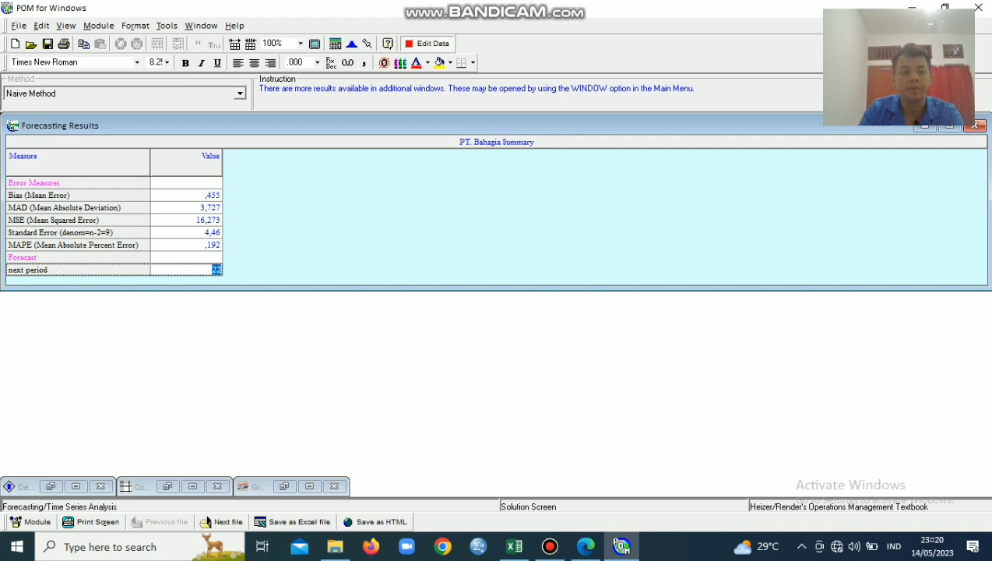
click(201, 26)
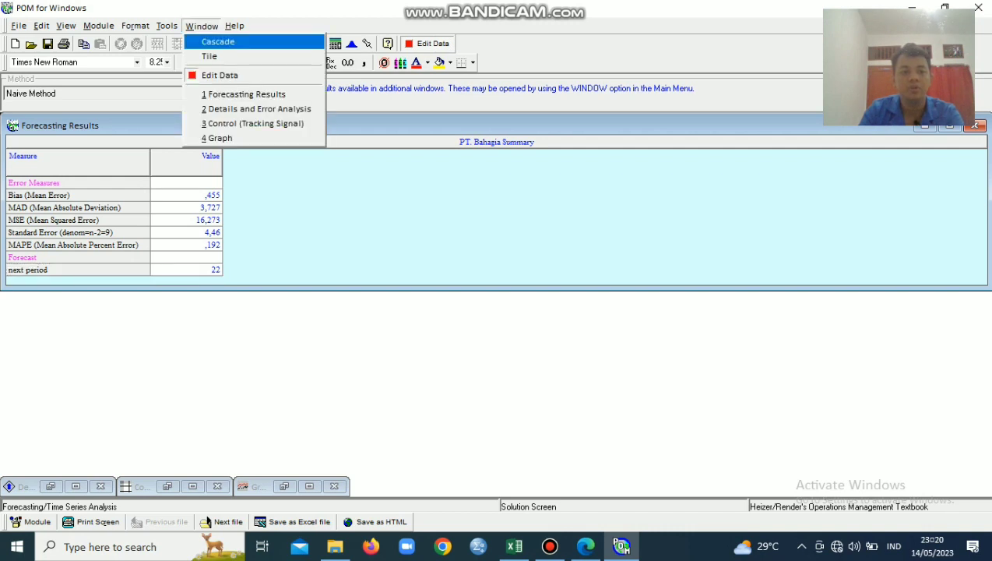
click(219, 138)
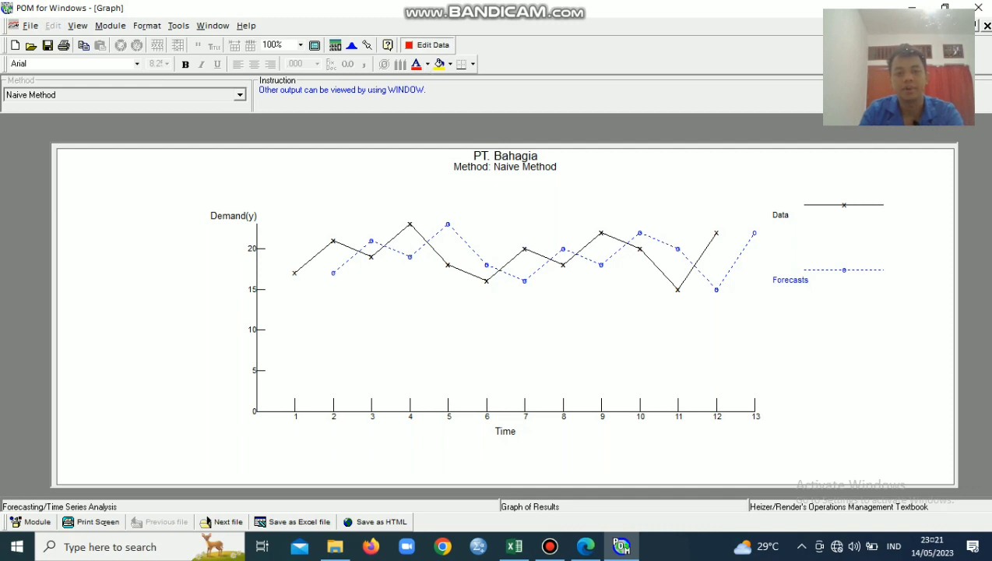
Return to the demand data, change the method to Moving Averages with 3 periods to average, and solve it
click(428, 45)
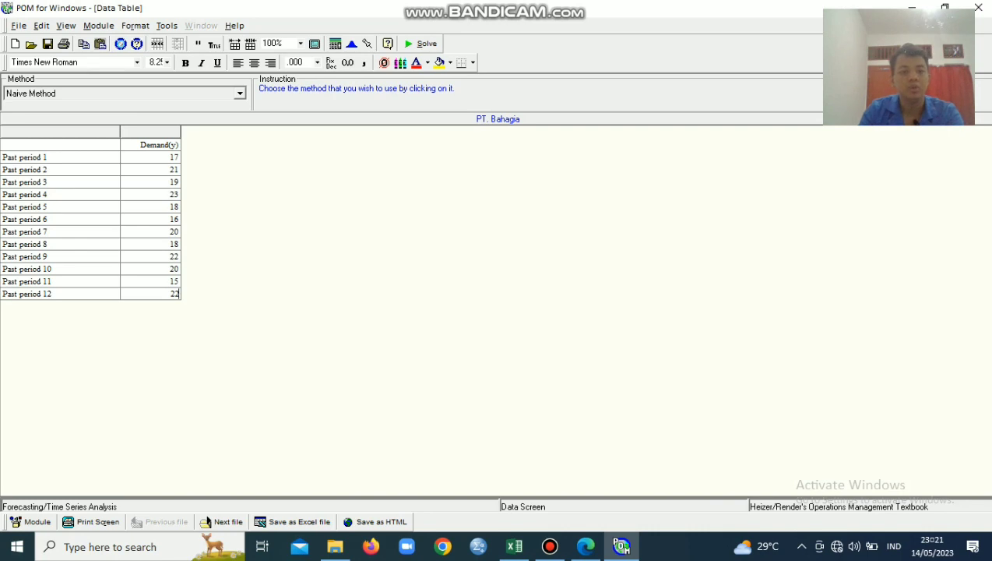
click(240, 94)
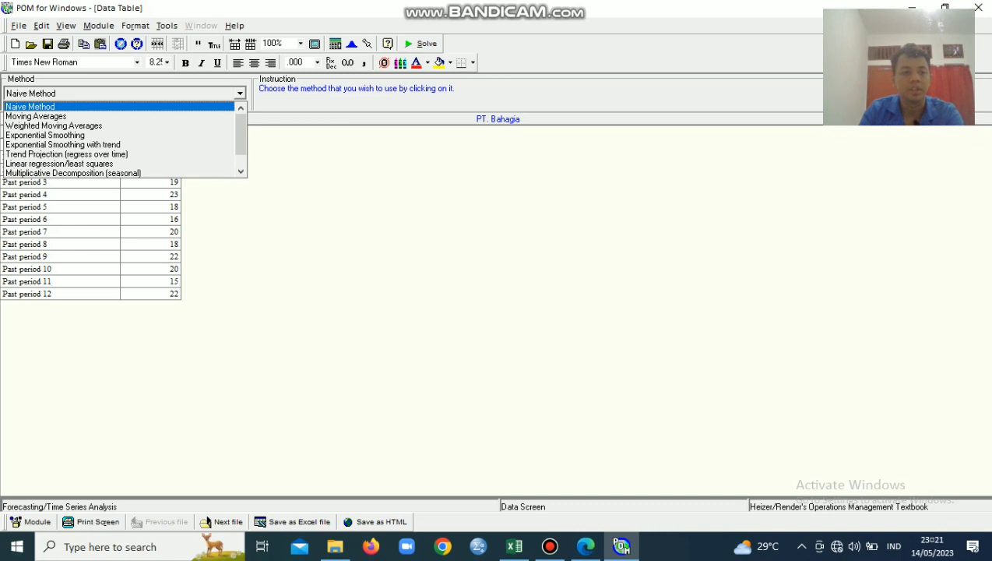
key(Down)
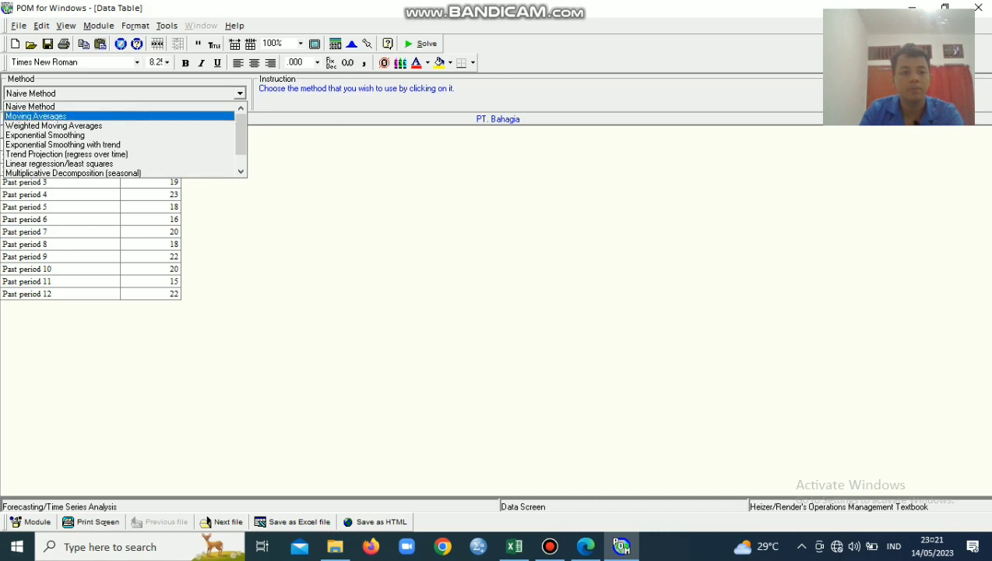
key(Return)
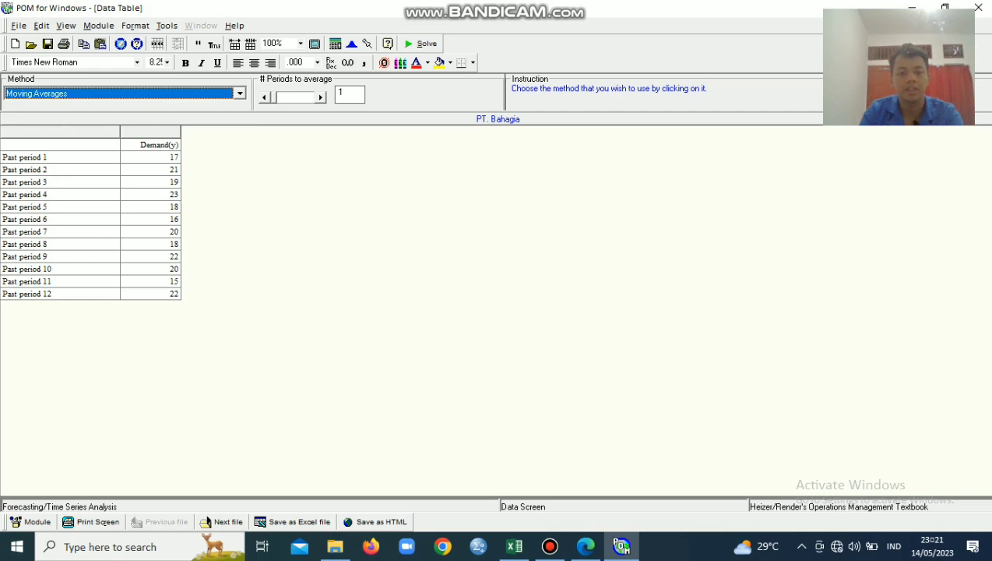
double_click(320, 98)
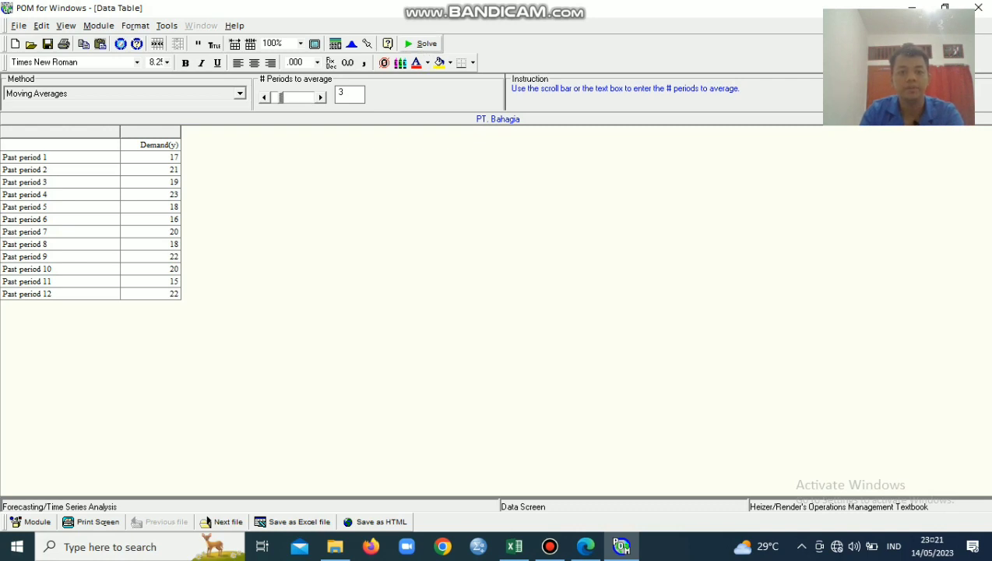
click(421, 44)
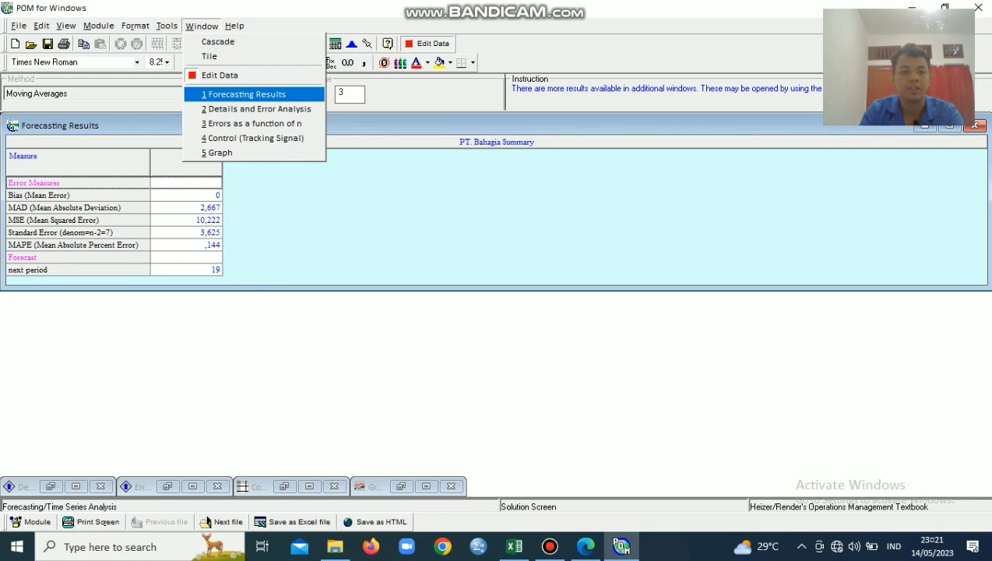
View the moving average solution's Forecasting Results summary and its graph of data against forecasts
click(247, 94)
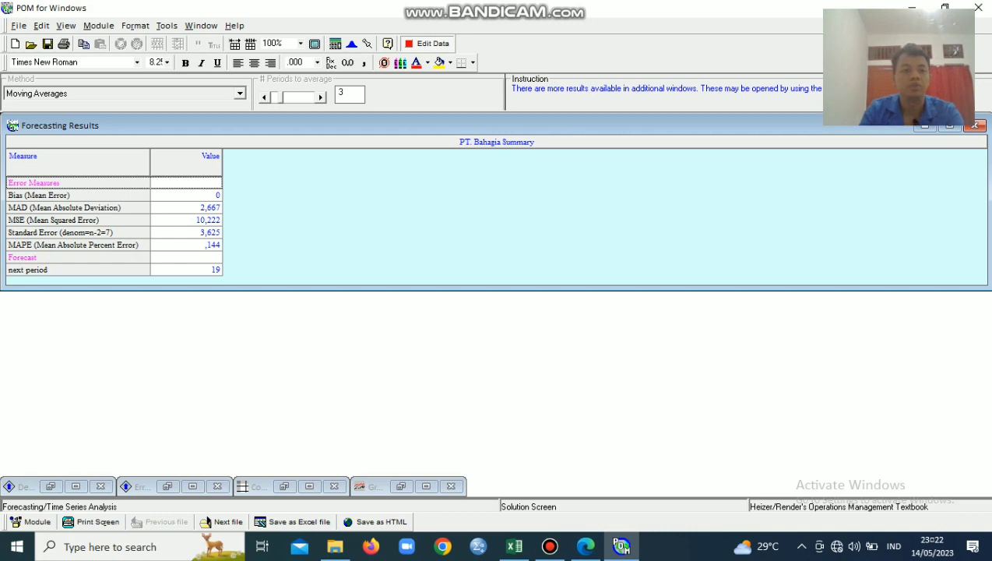
click(201, 26)
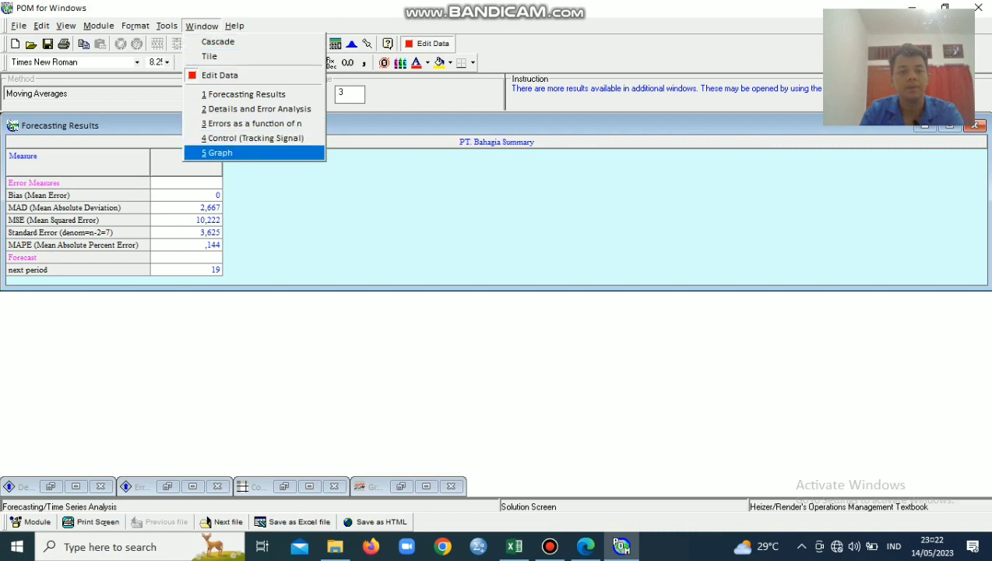
key(Return)
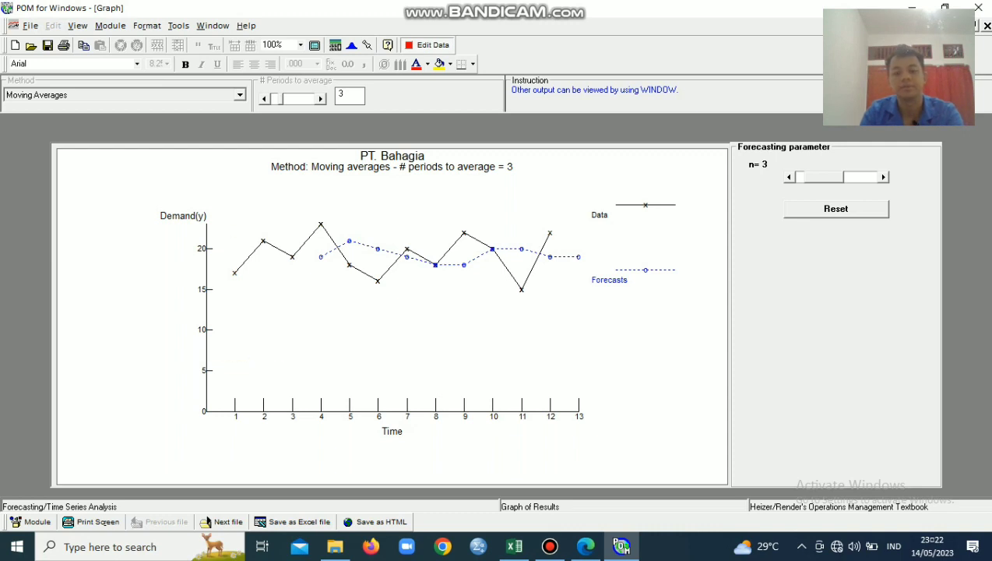
key(alt+Tab)
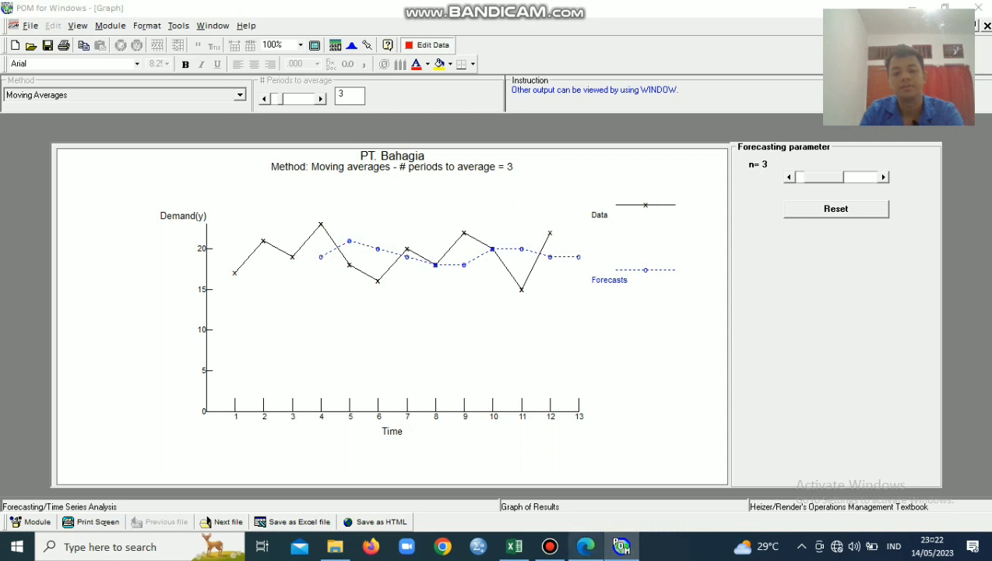